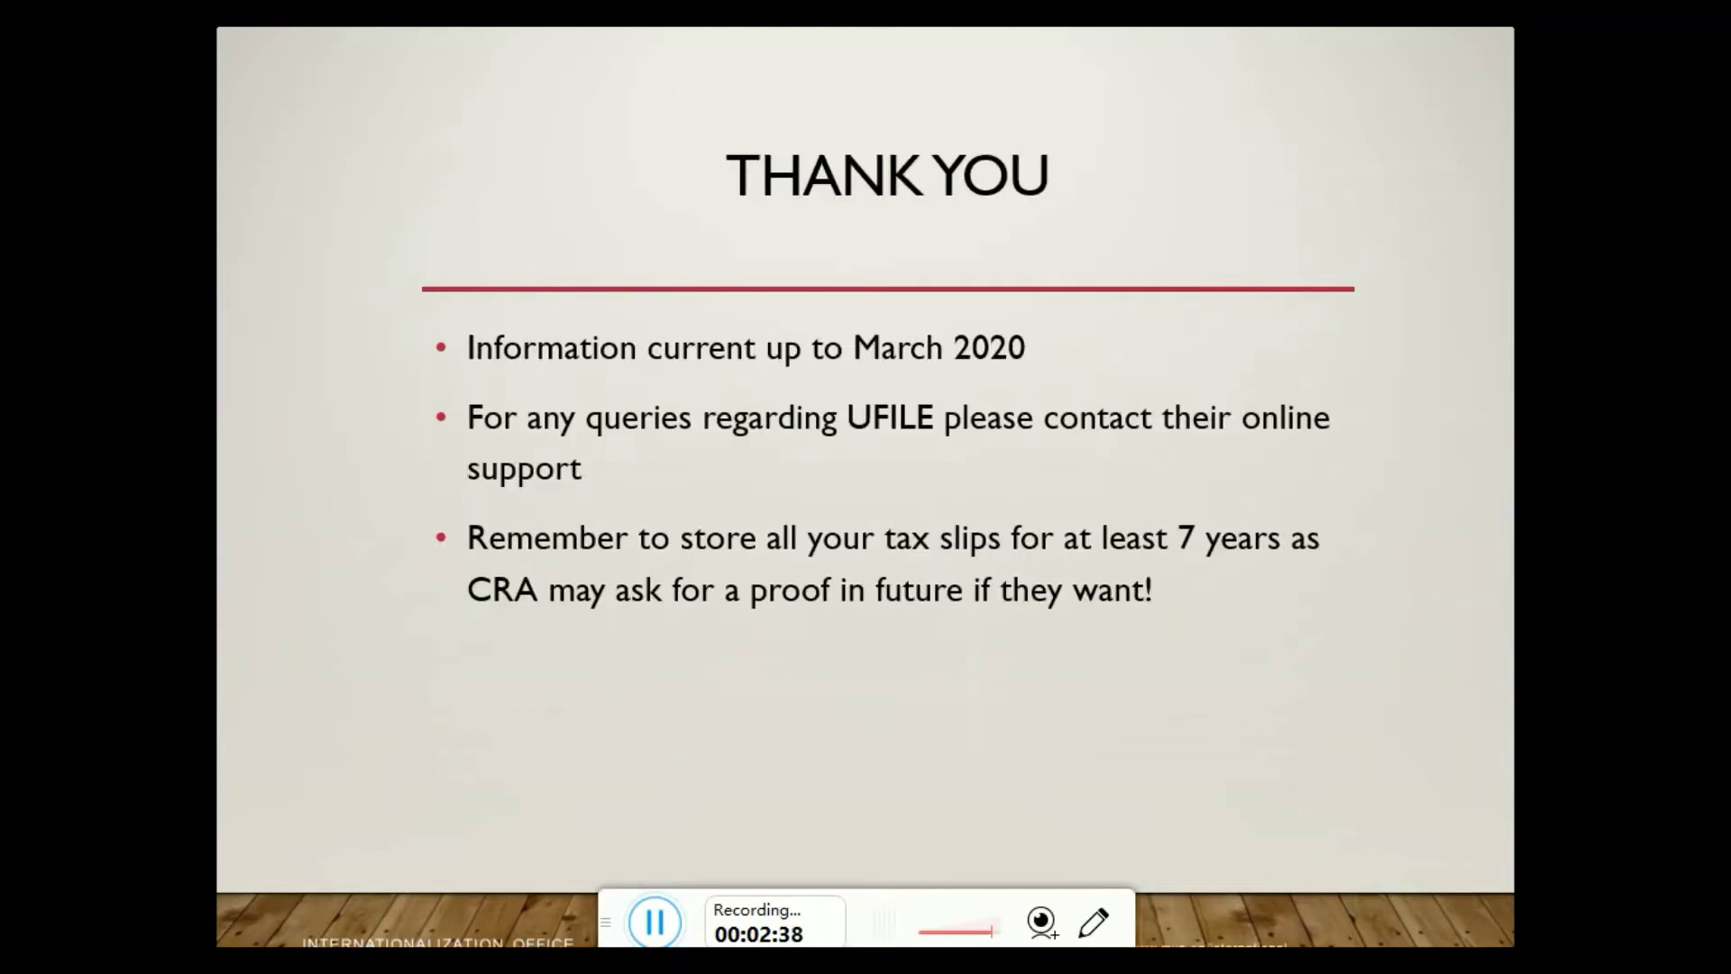
Step: Return to the WHY UFILE? slide, then switch to the UFile home page in Chrome
key(Left)
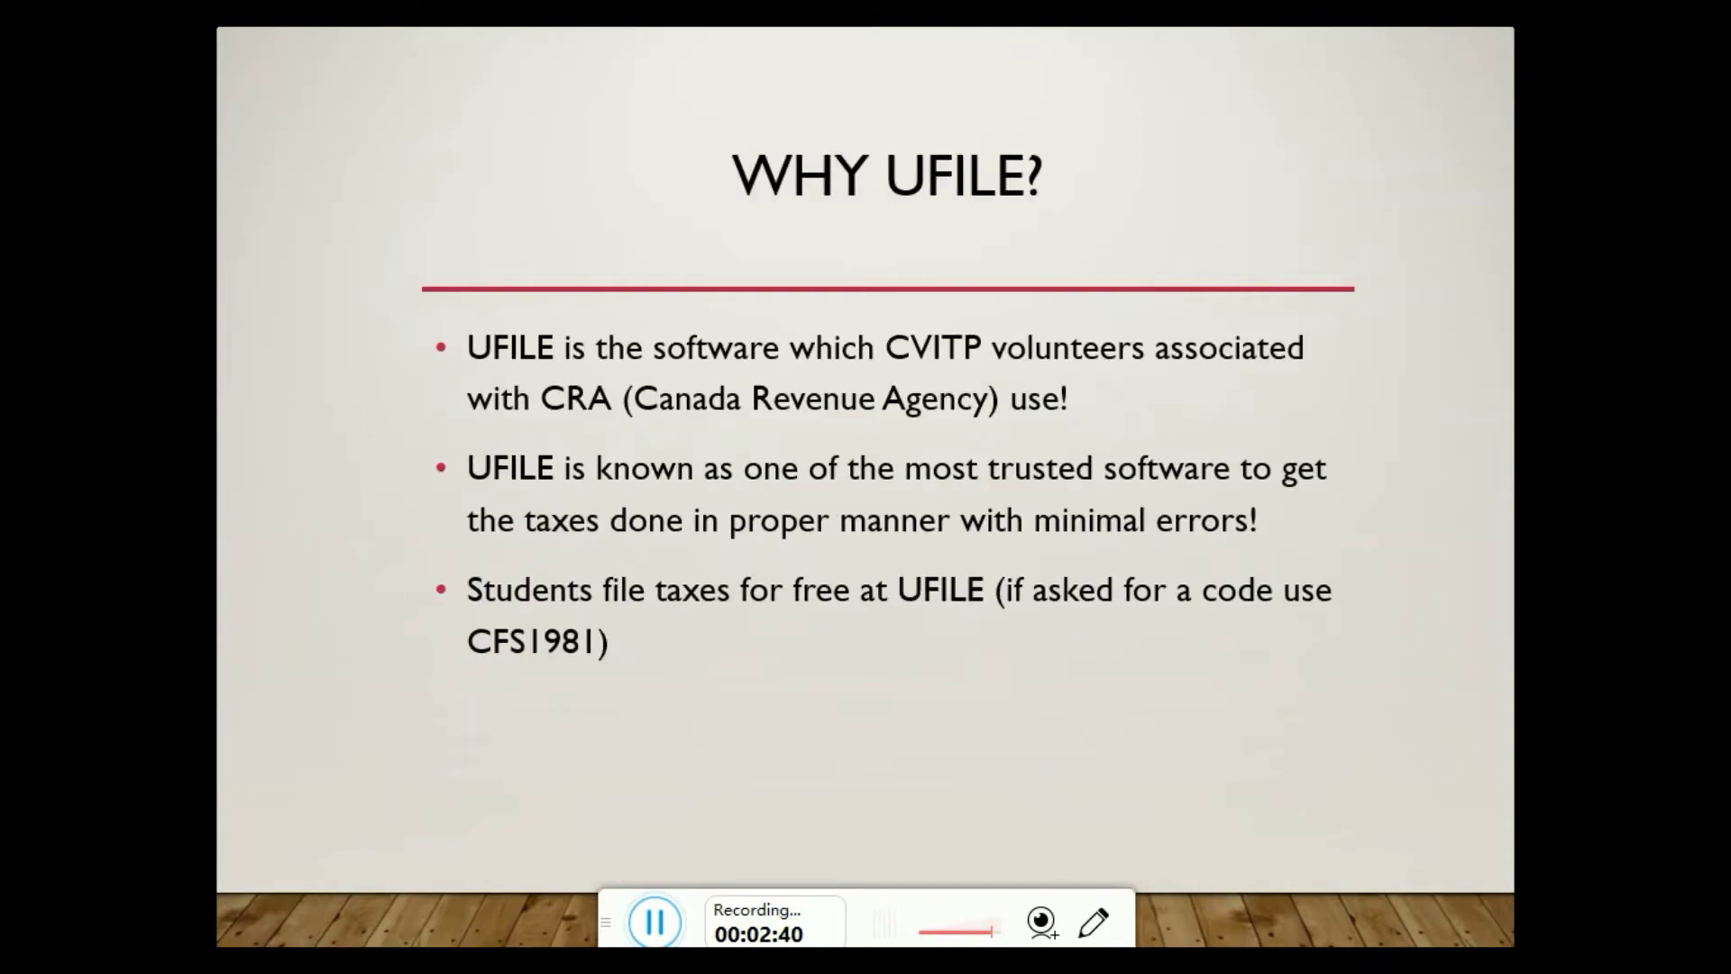
key(alt+Tab)
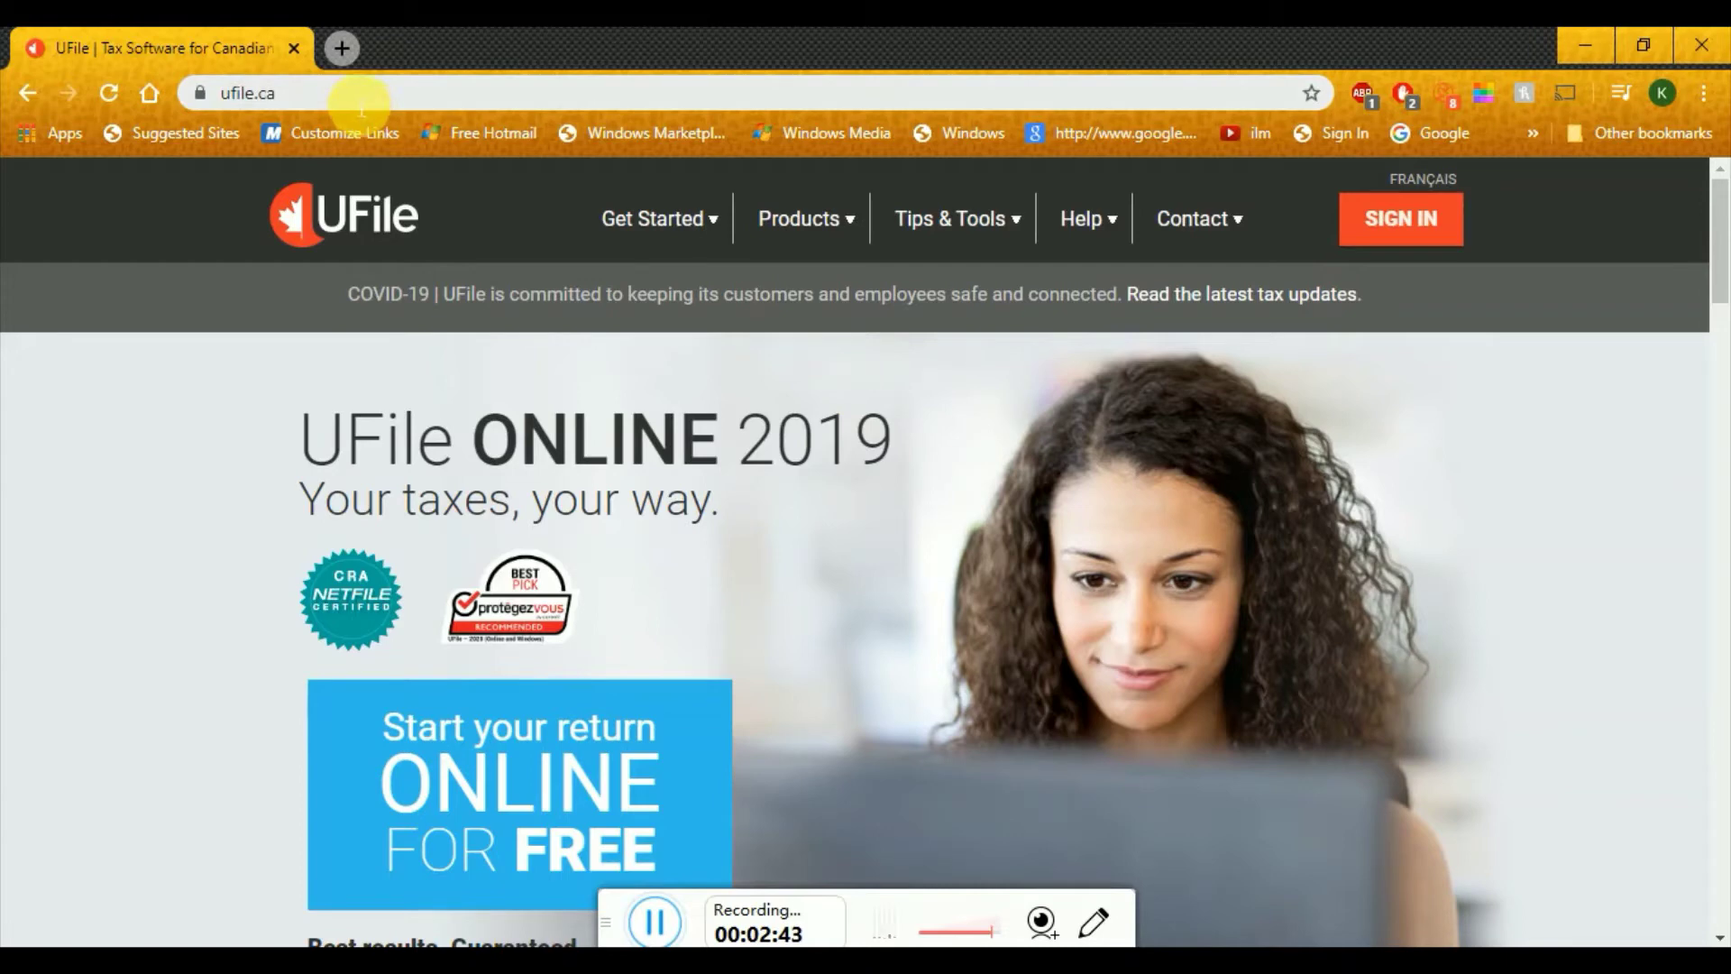
Step: Go from the UFile home page through SIGN IN to the Create New Account form
scroll(1722, 271, down, 4)
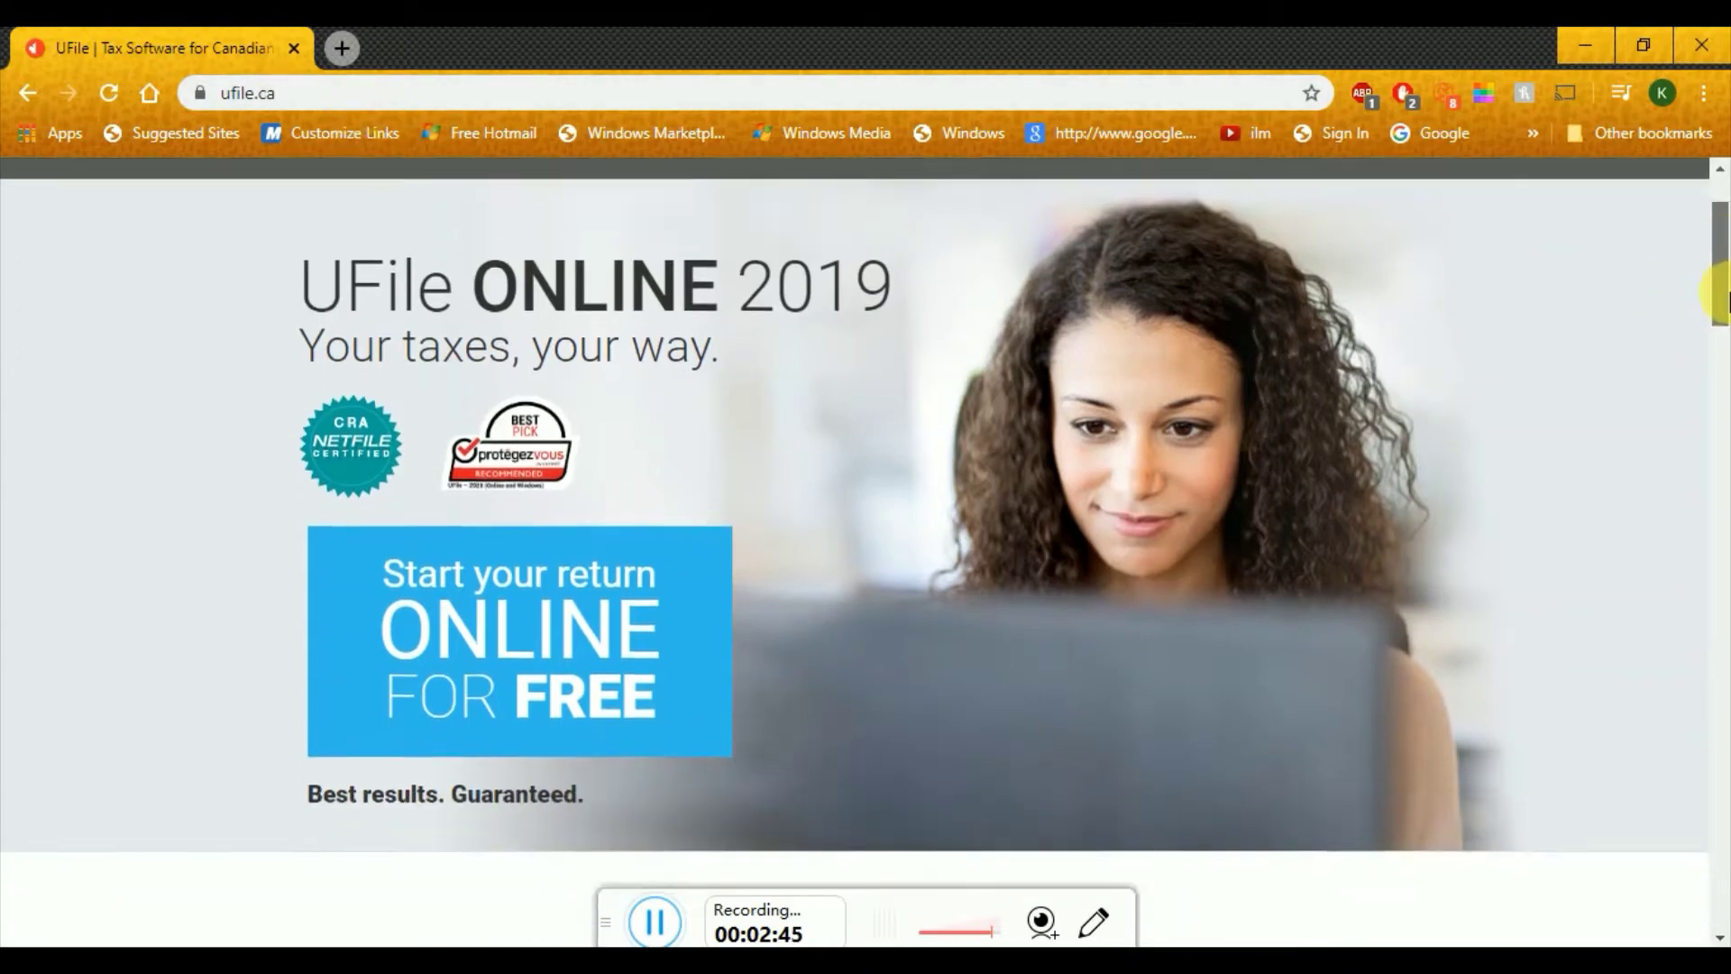
scroll(1713, 248, up, 4)
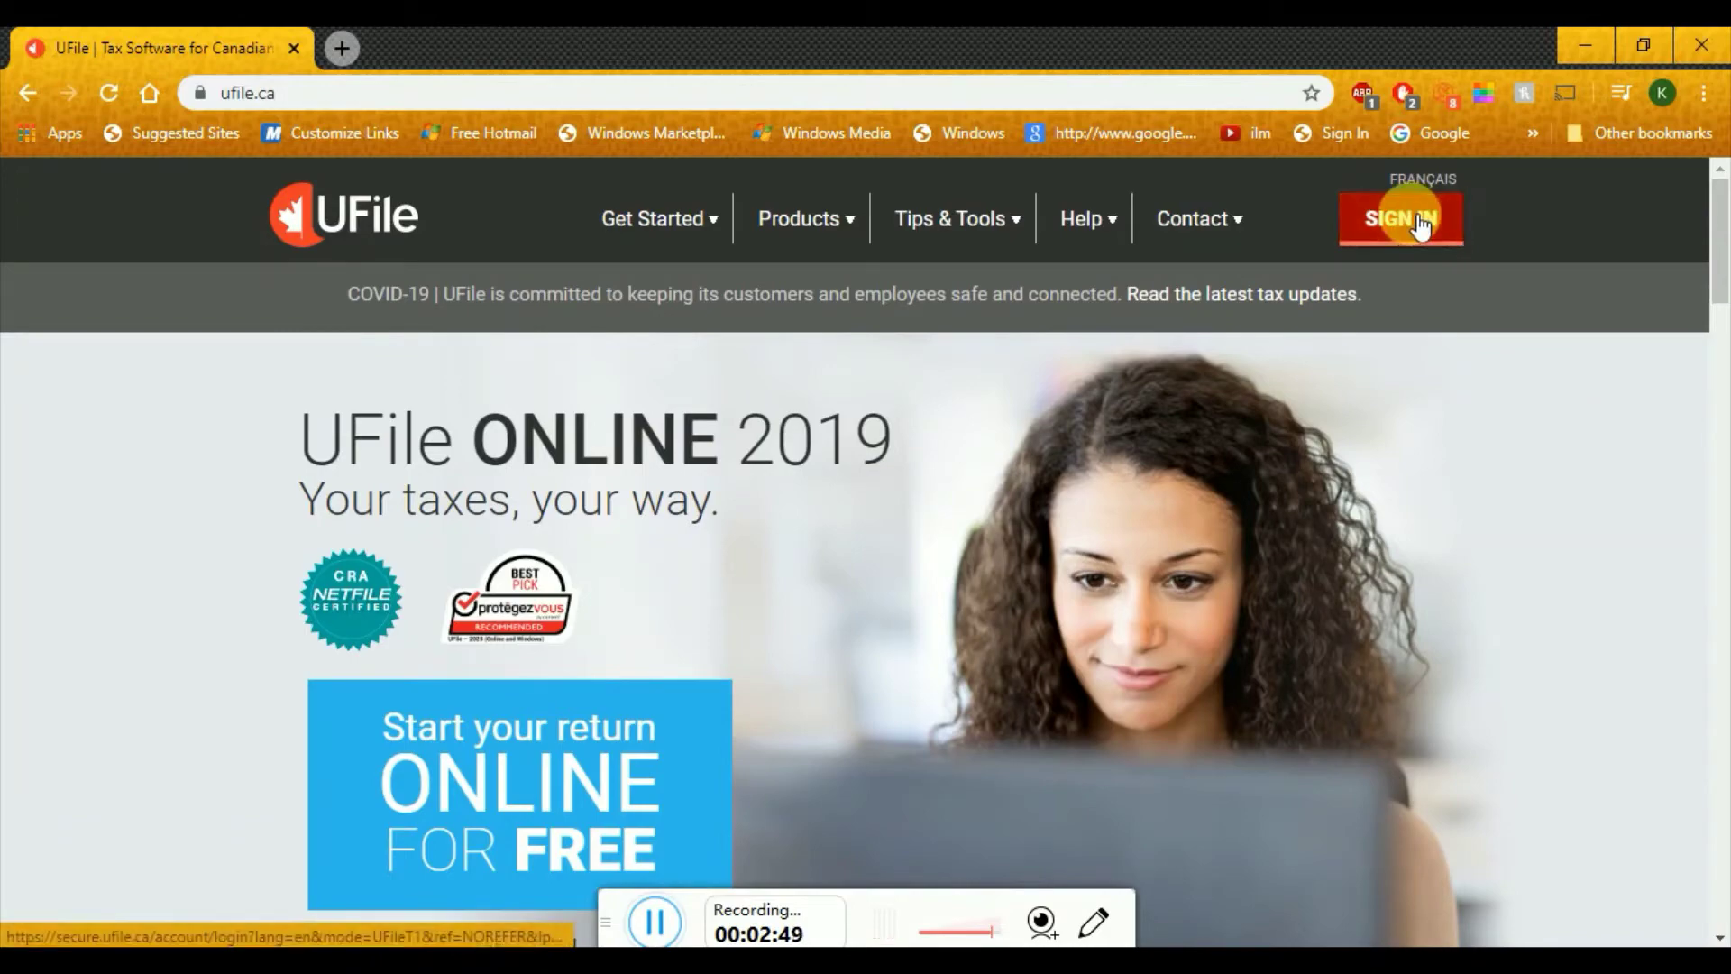
mouse_move(1717, 278)
mouse_down()
mouse_move(1723, 384)
mouse_move(1722, 295)
mouse_up()
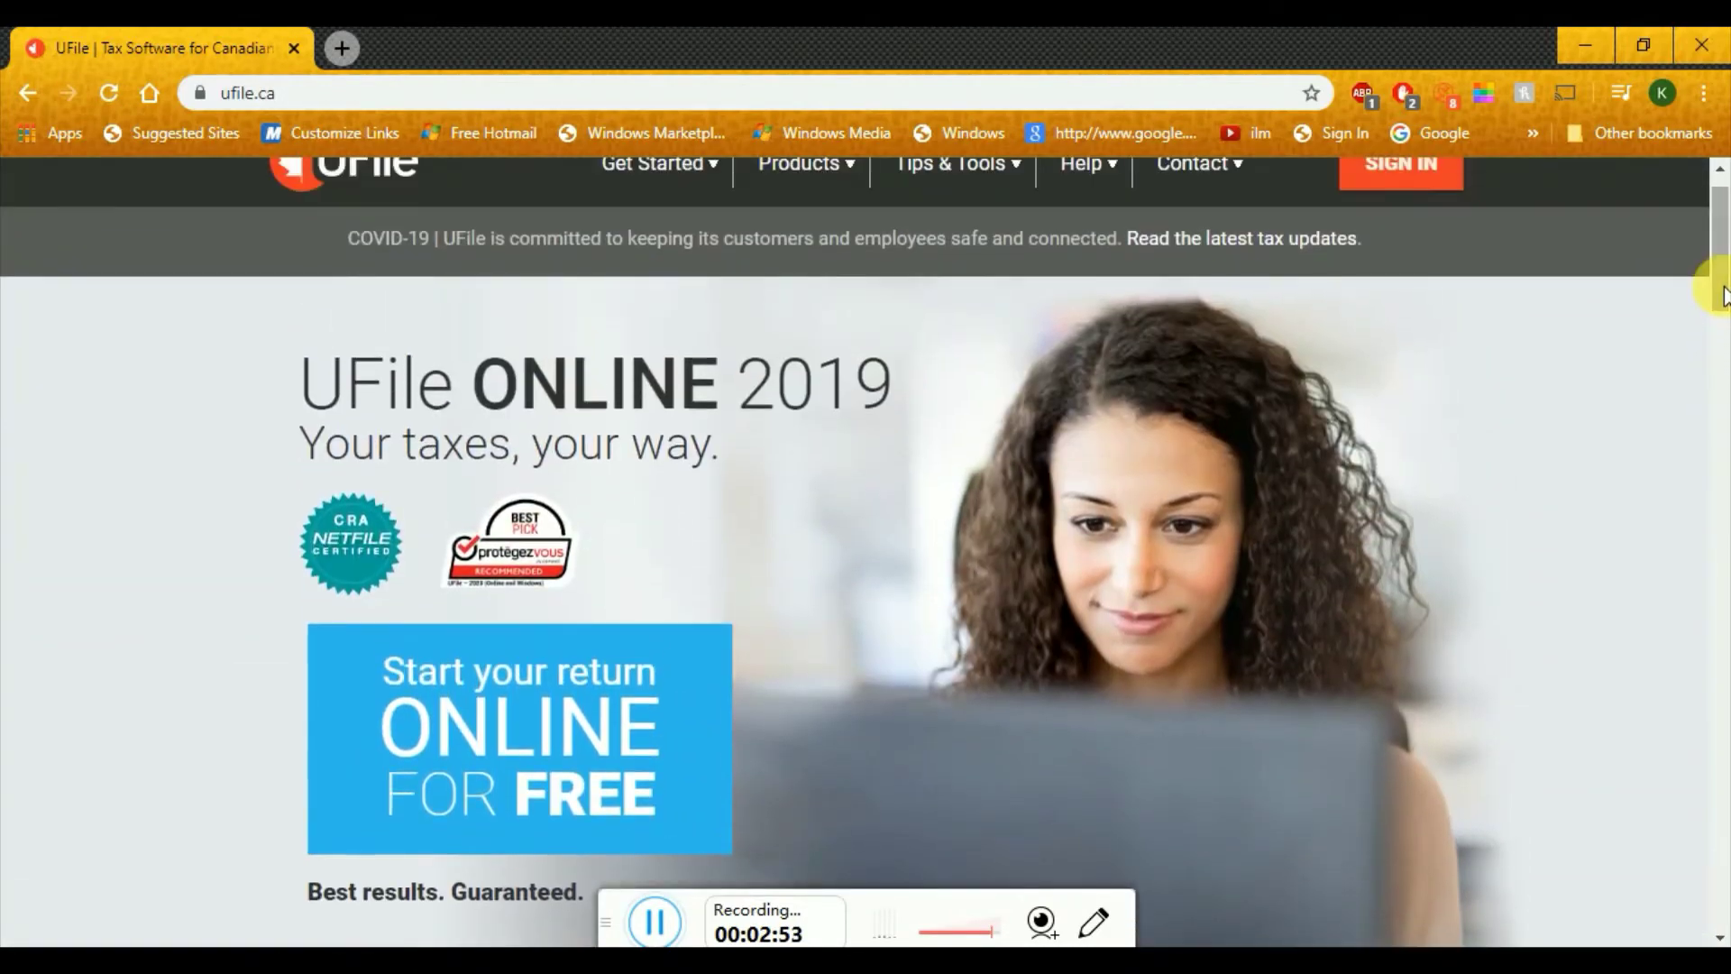
click(1409, 165)
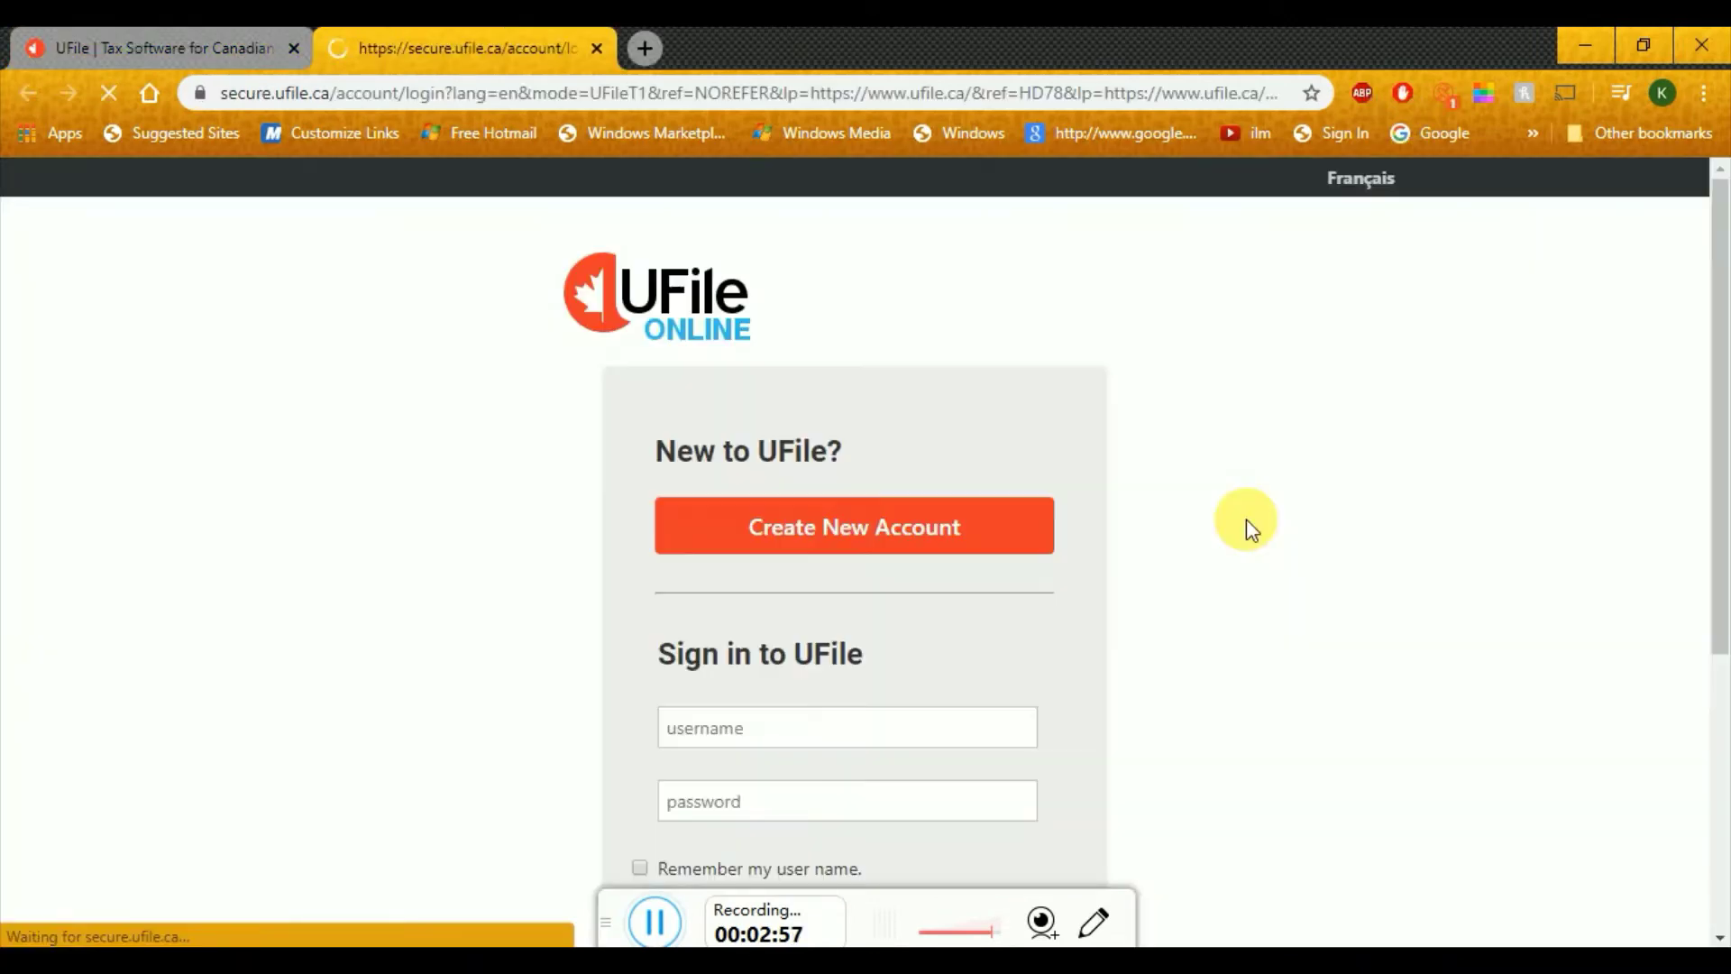
click(905, 535)
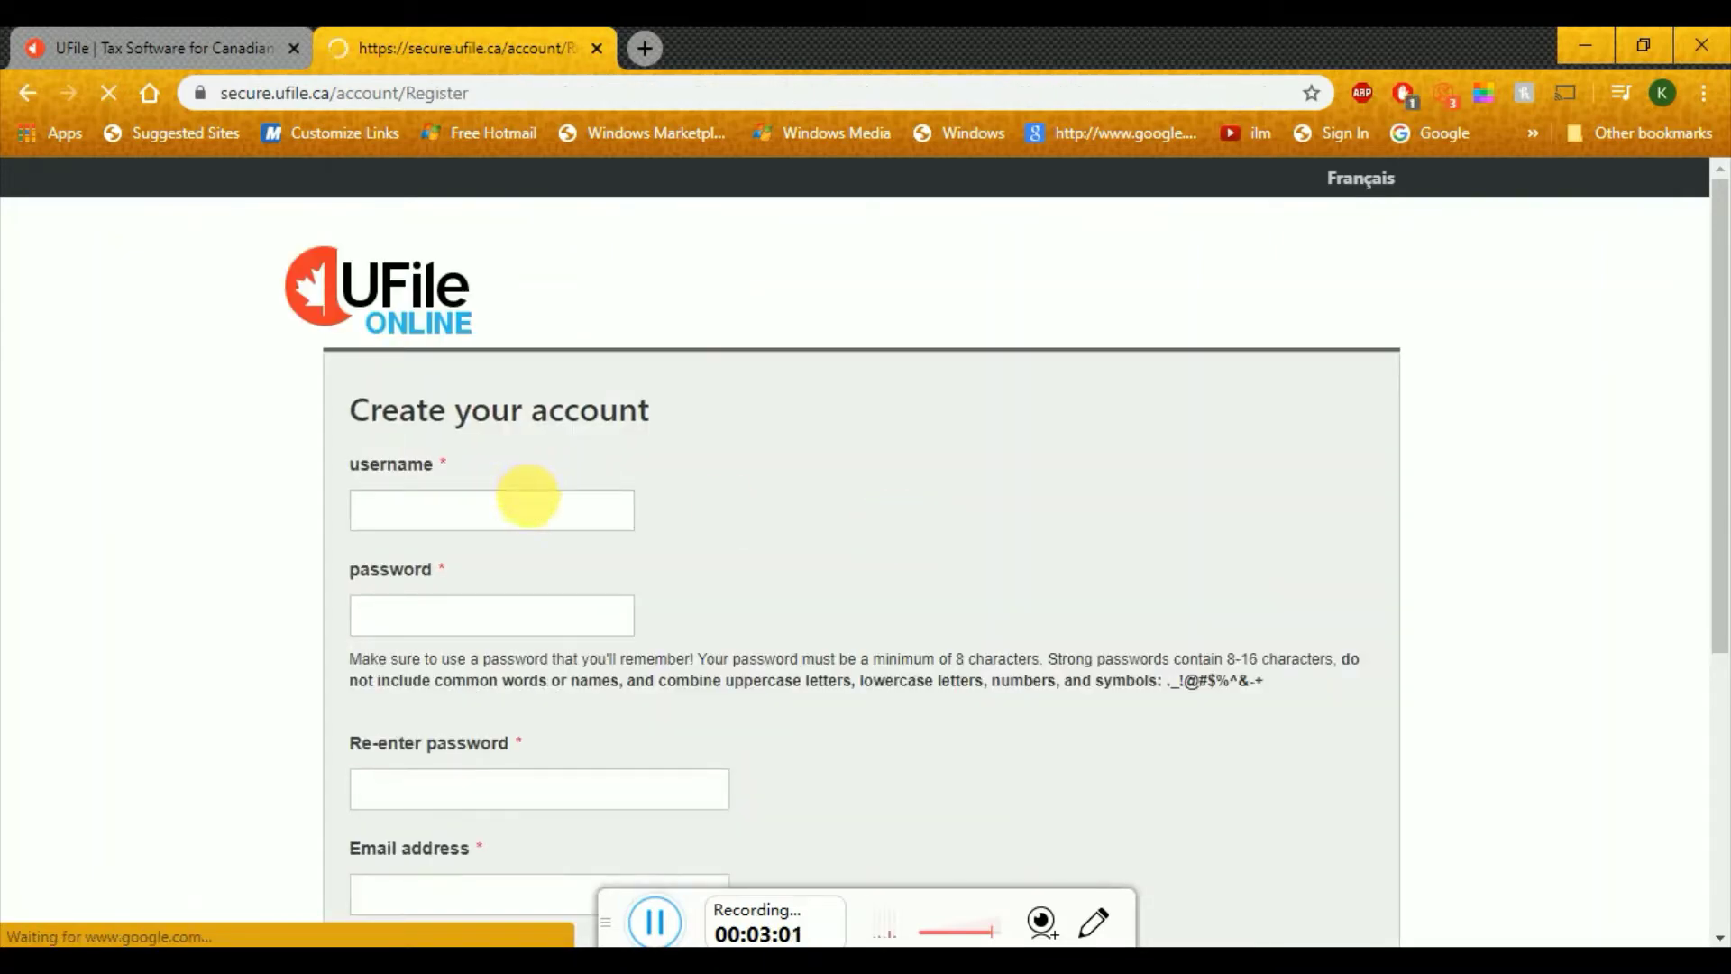
Step: Enter a username and the account password in the registration form
click(530, 500)
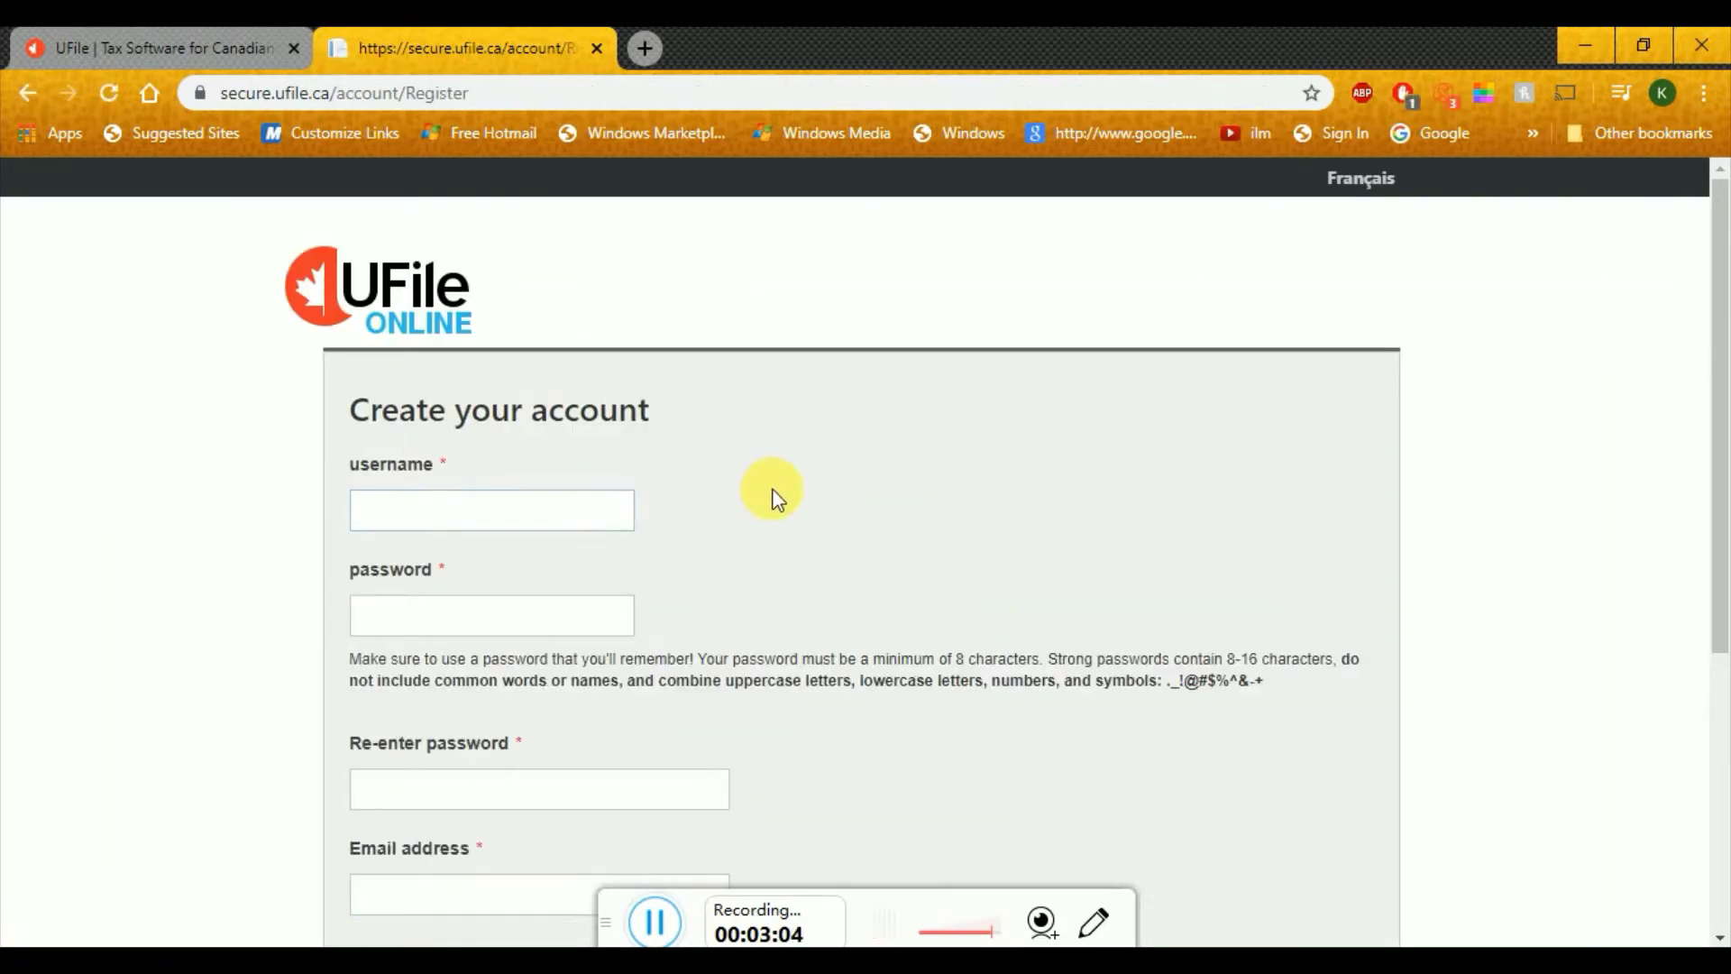
click(617, 506)
text(Killol)
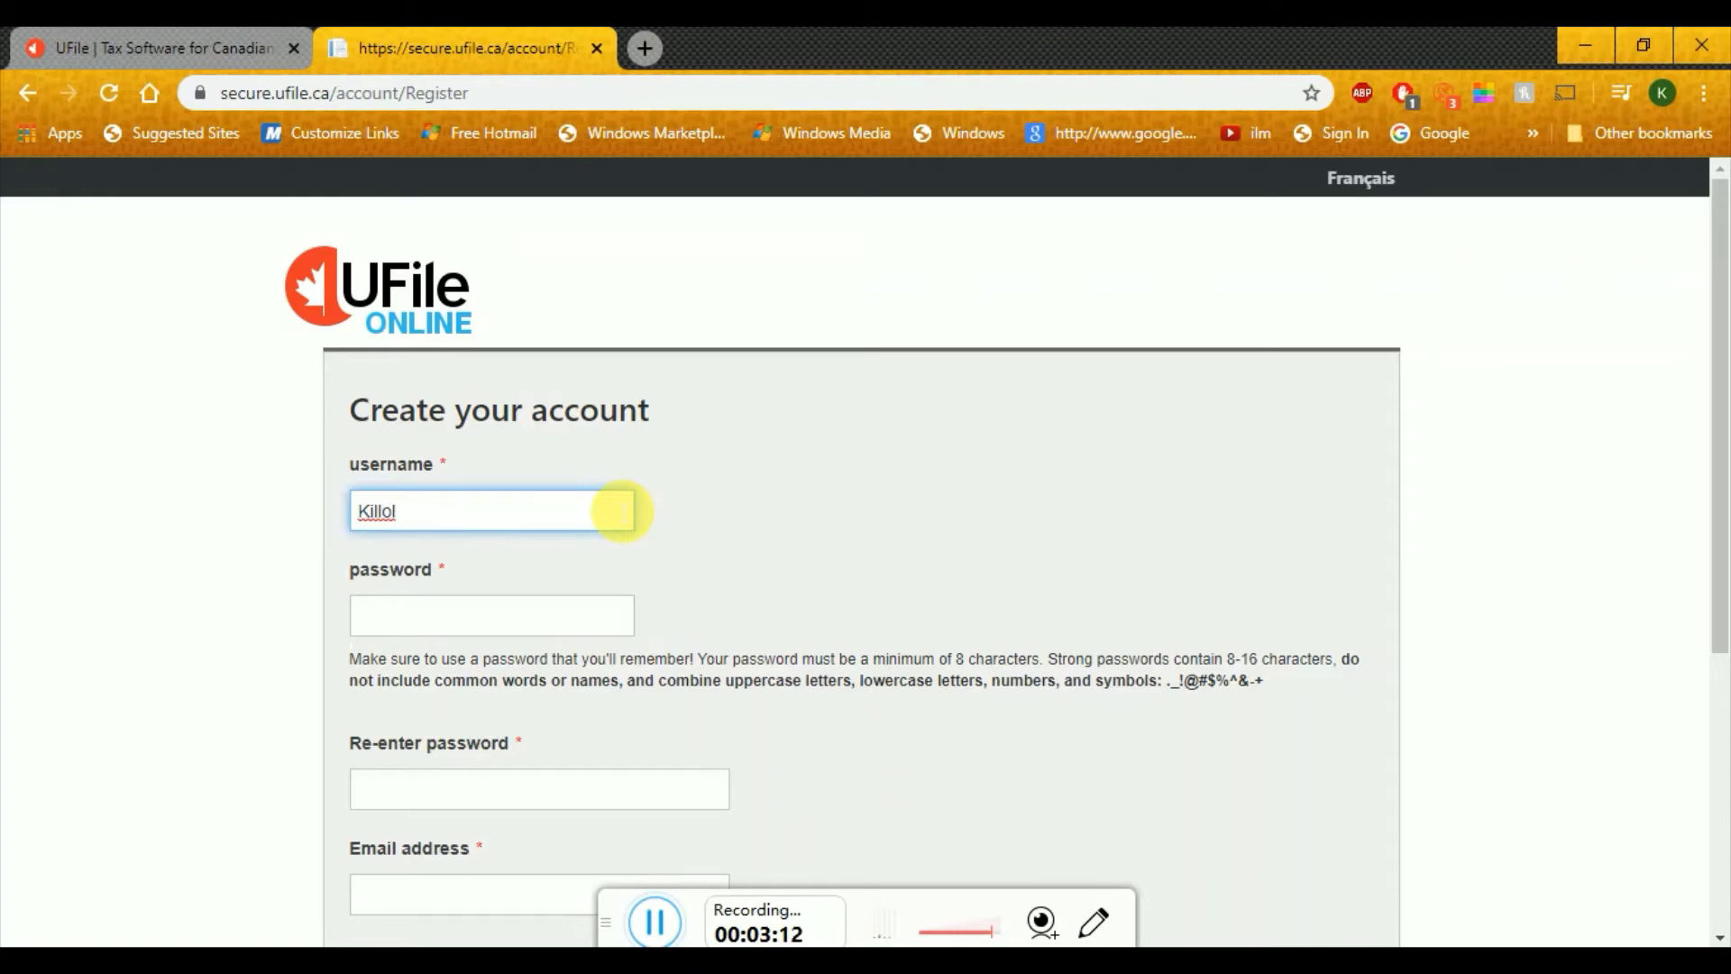
click(487, 620)
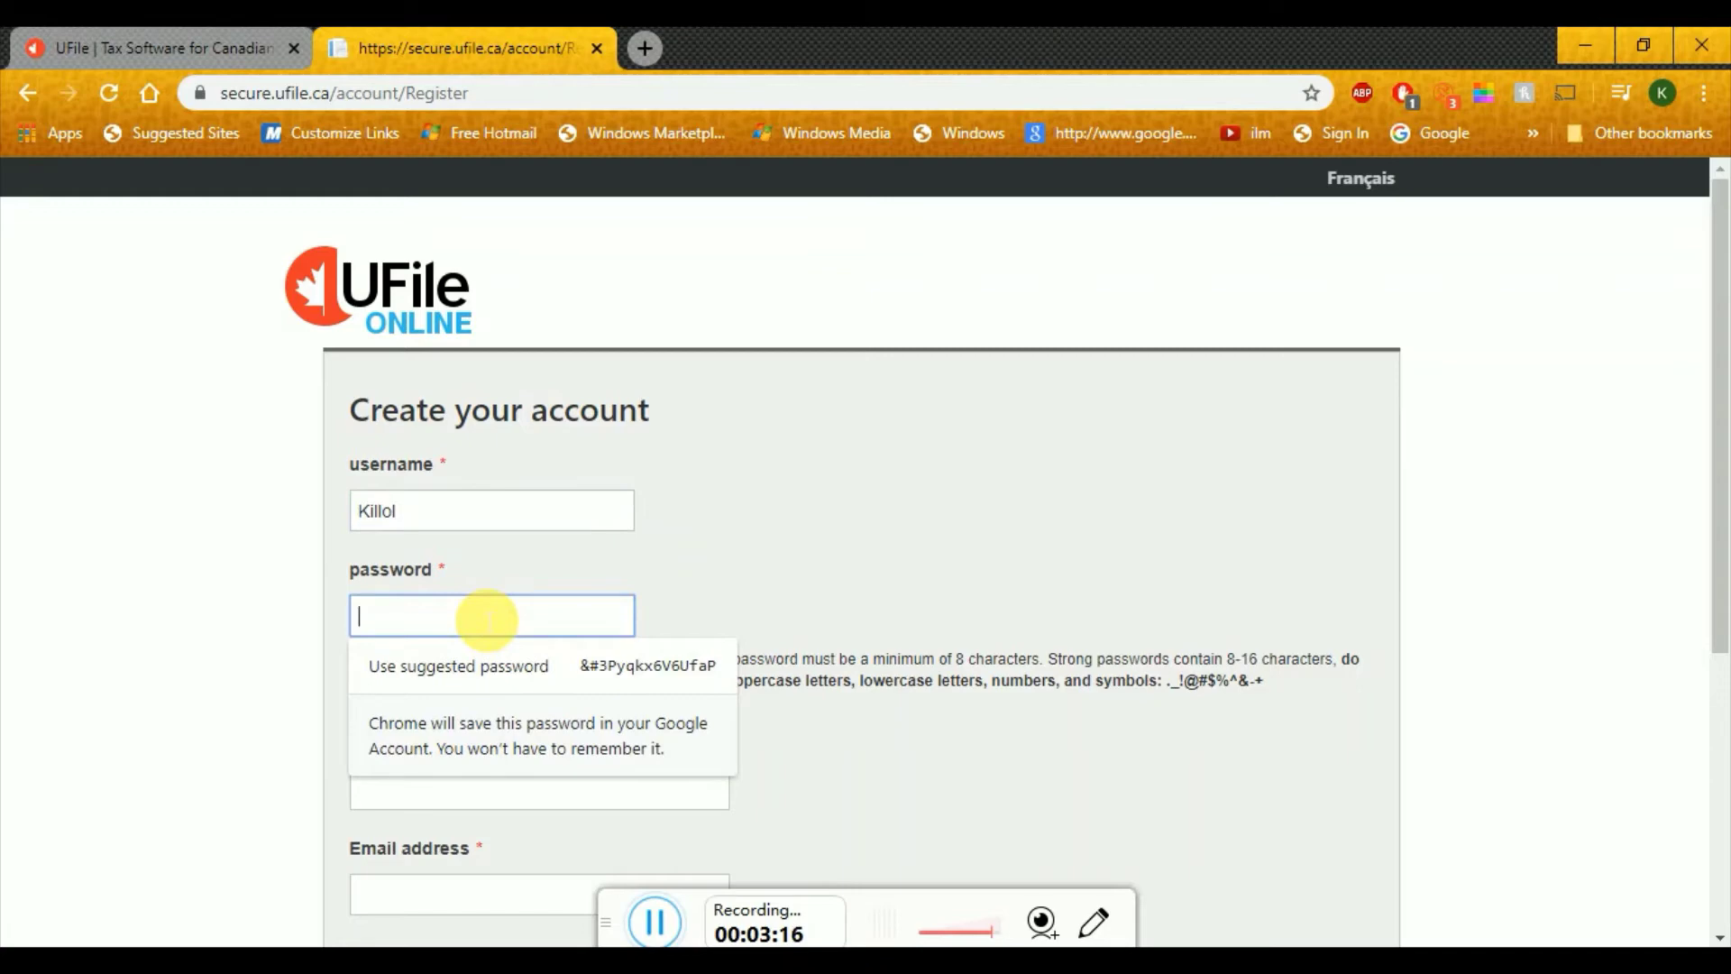
text(••••••••••••)
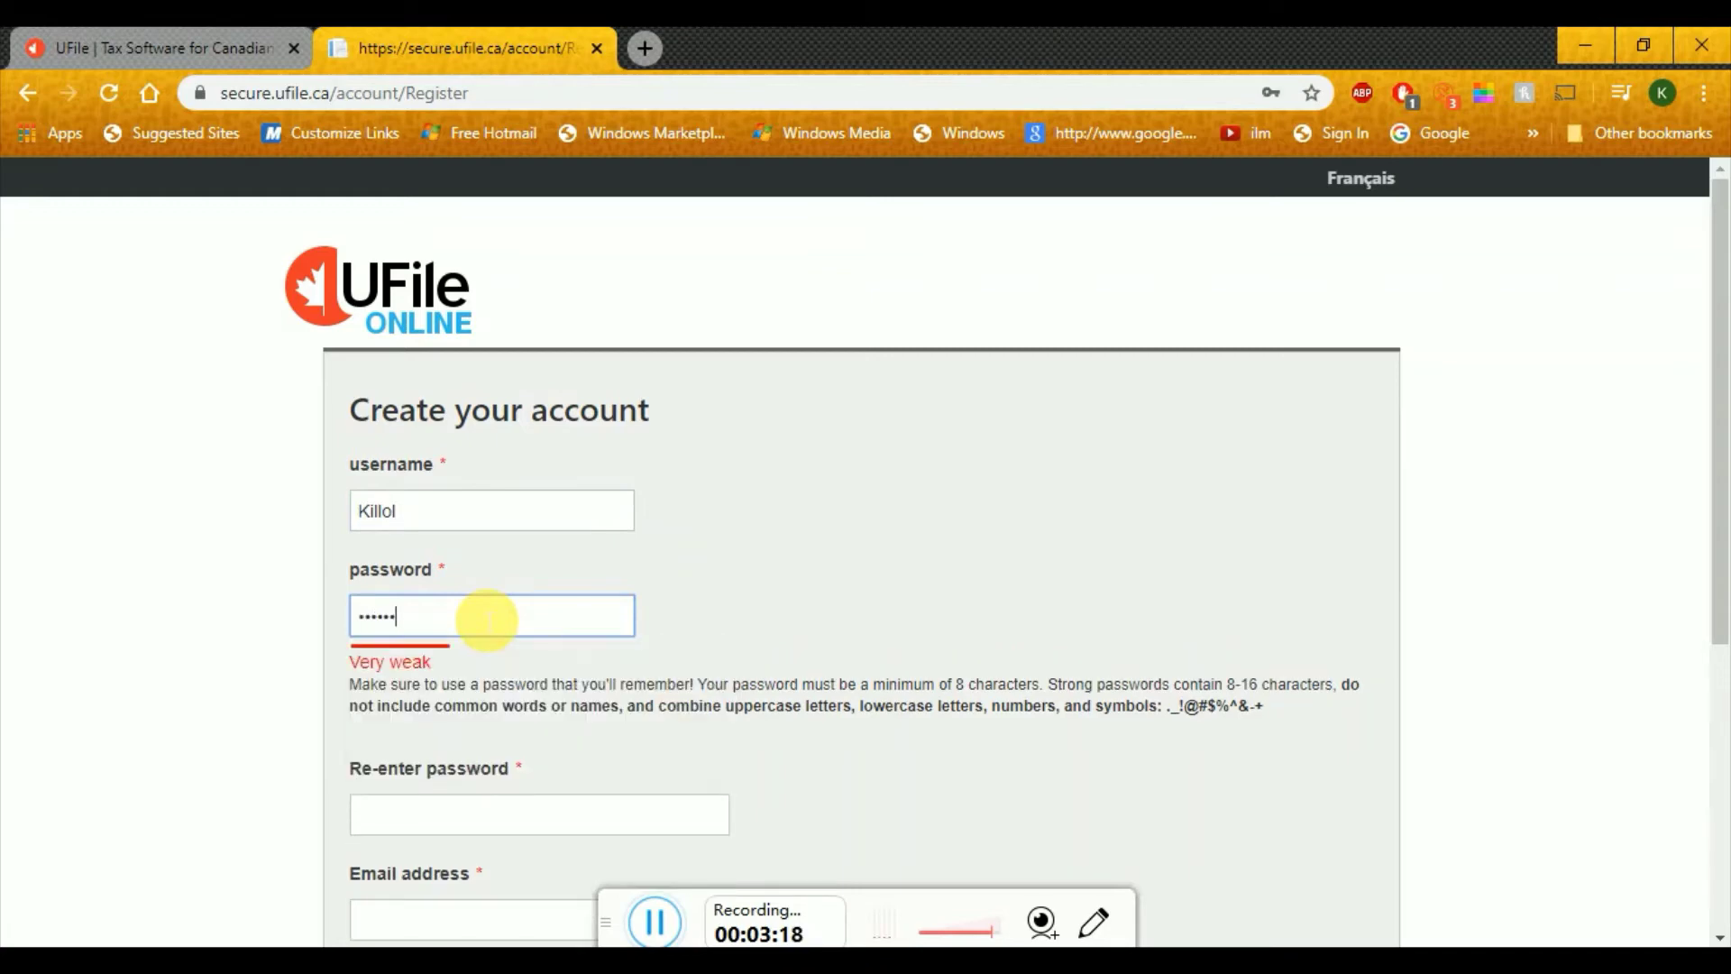
text(•)
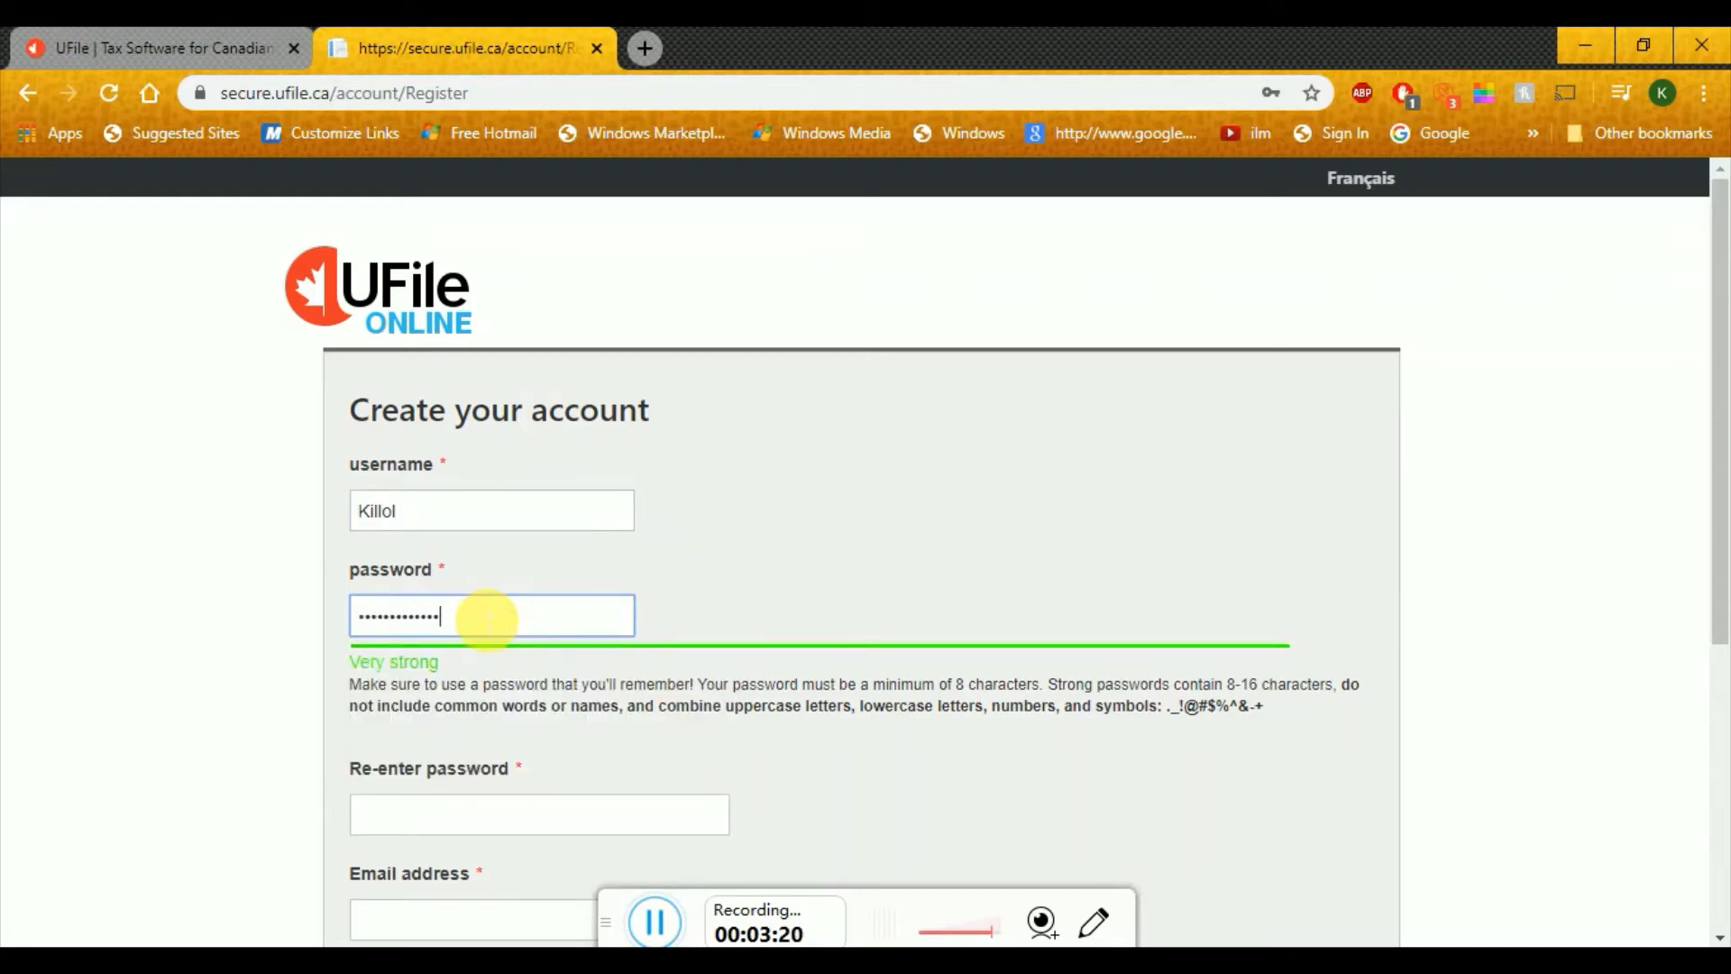
click(520, 822)
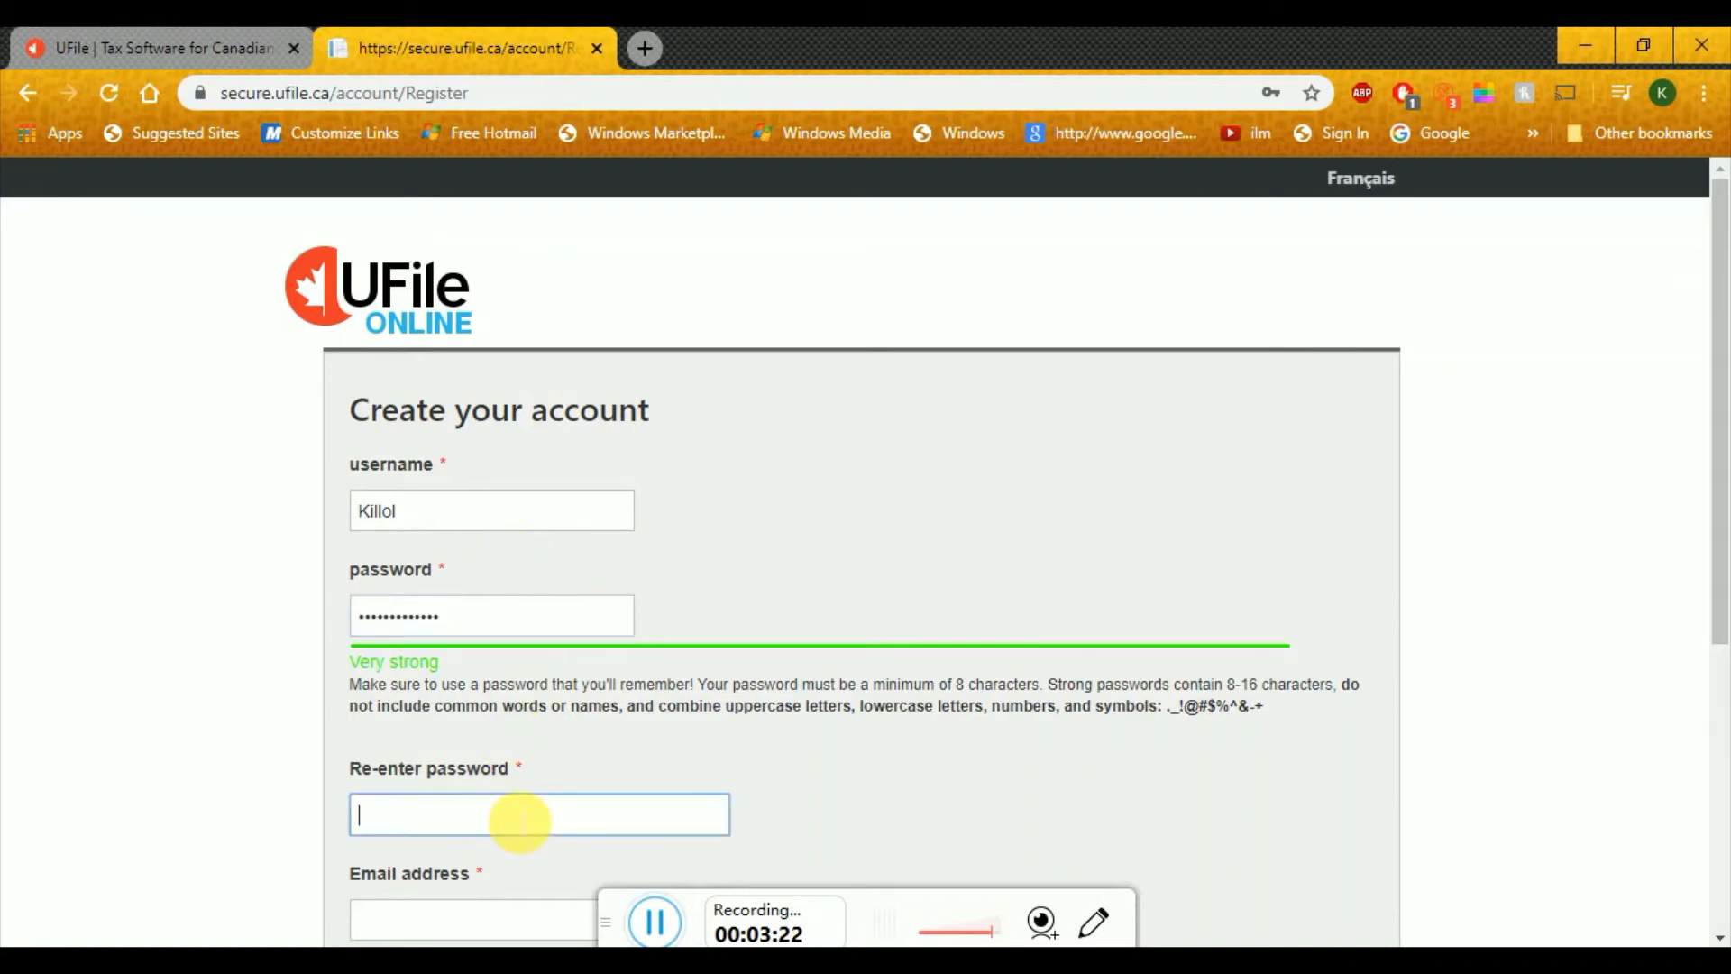
text(•••••••••••••)
Step: Fill both email fields from a saved address, tick newsletter, Terms and reCAPTCHA, and submit
drag(1719, 503, 1719, 688)
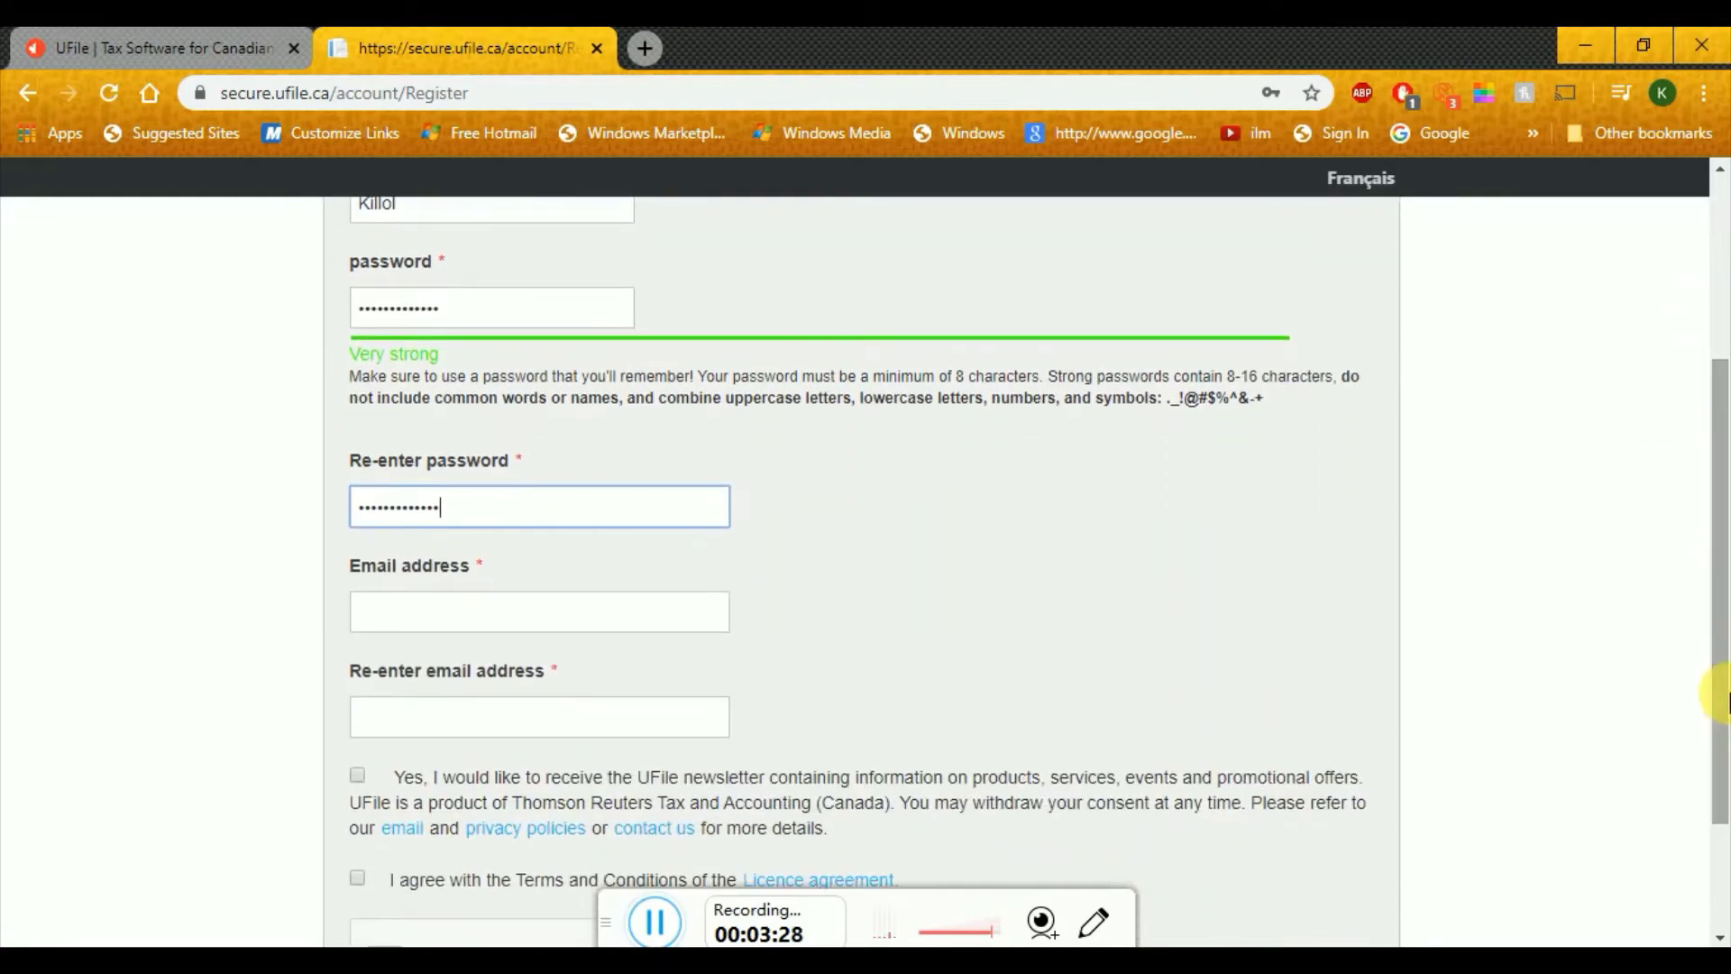
click(554, 609)
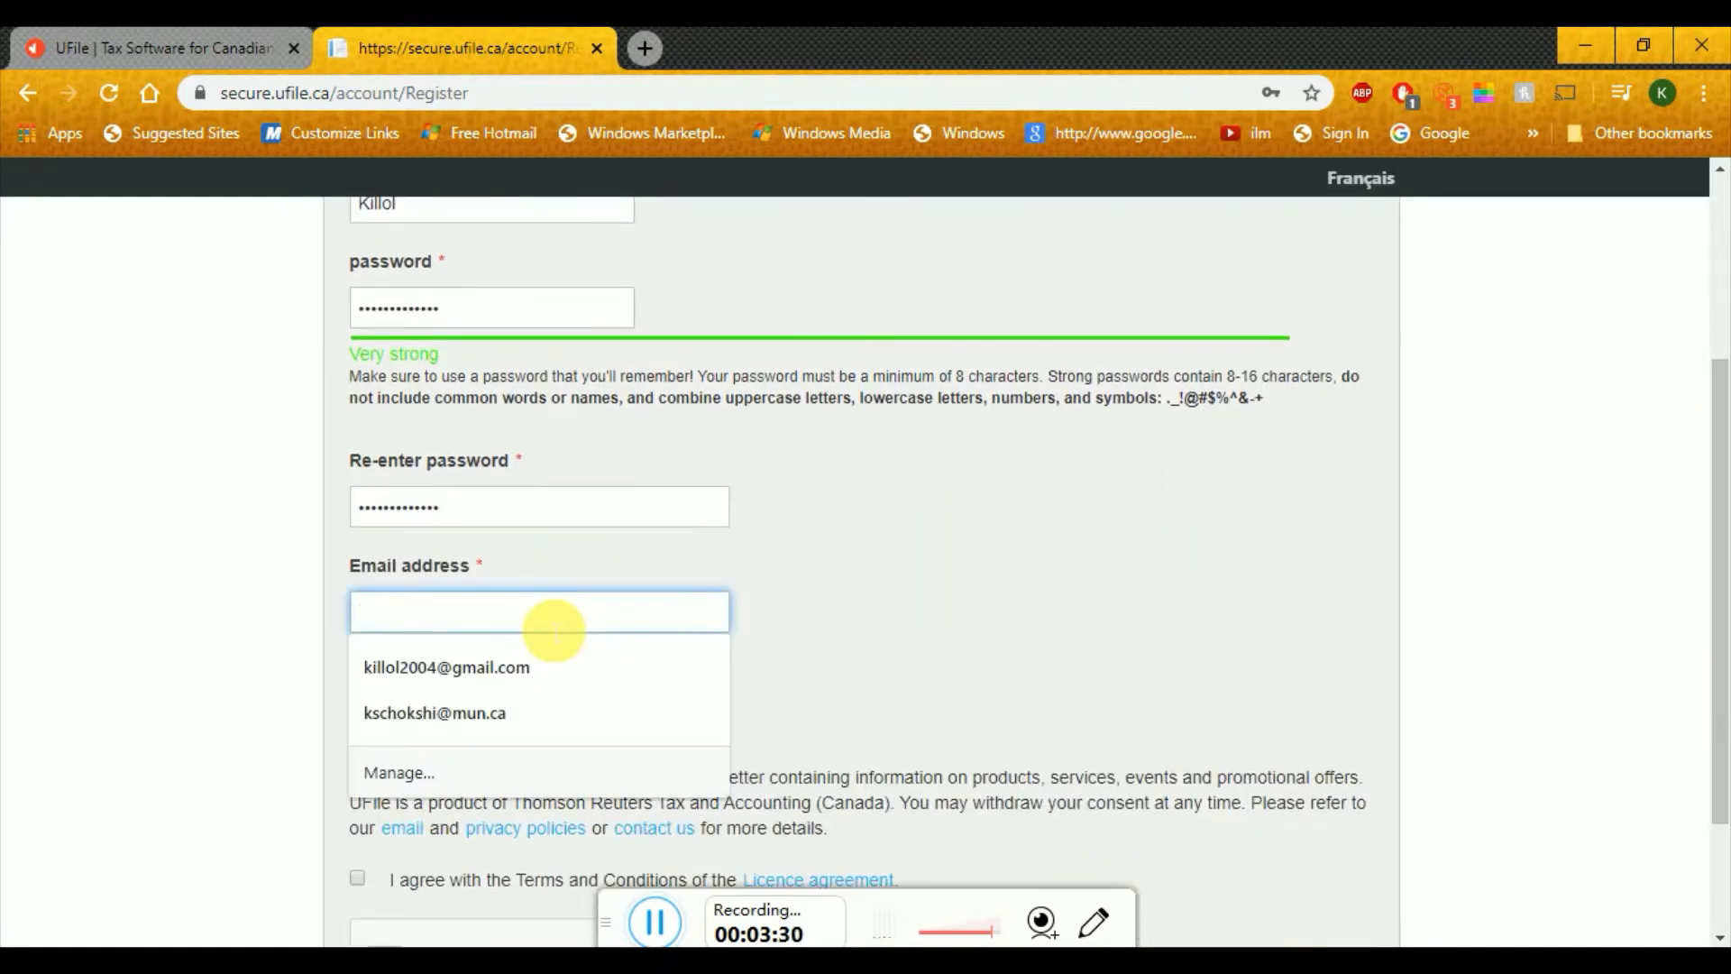
click(475, 713)
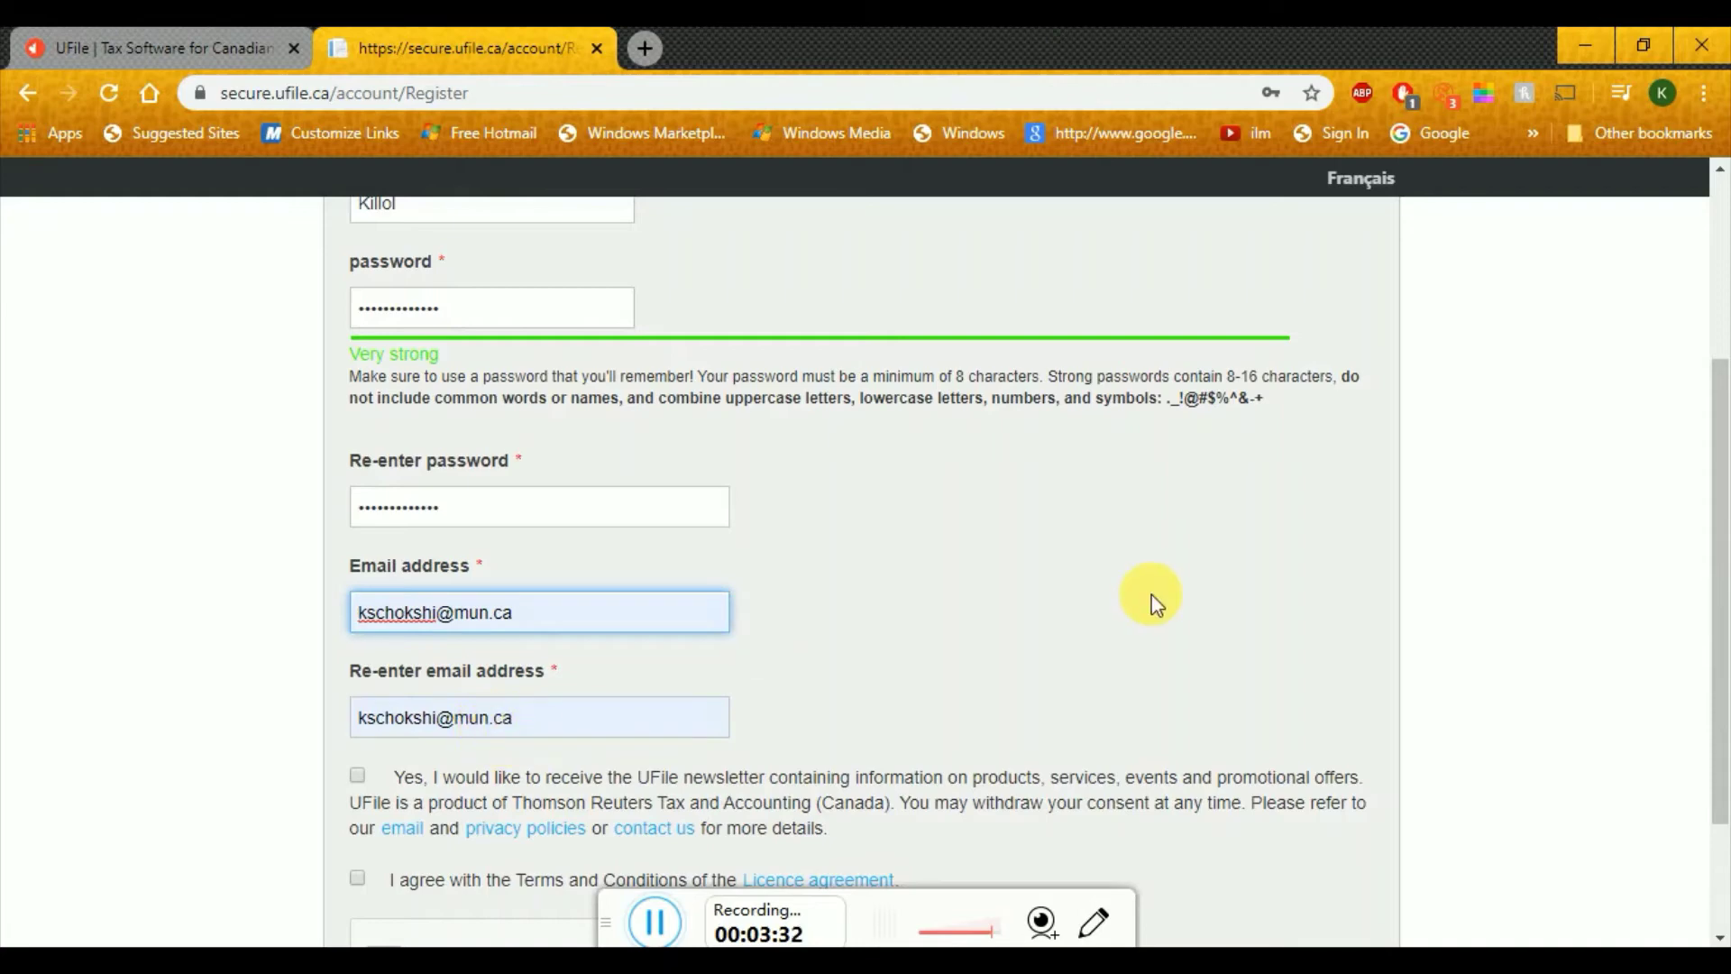
drag(1719, 471, 1718, 574)
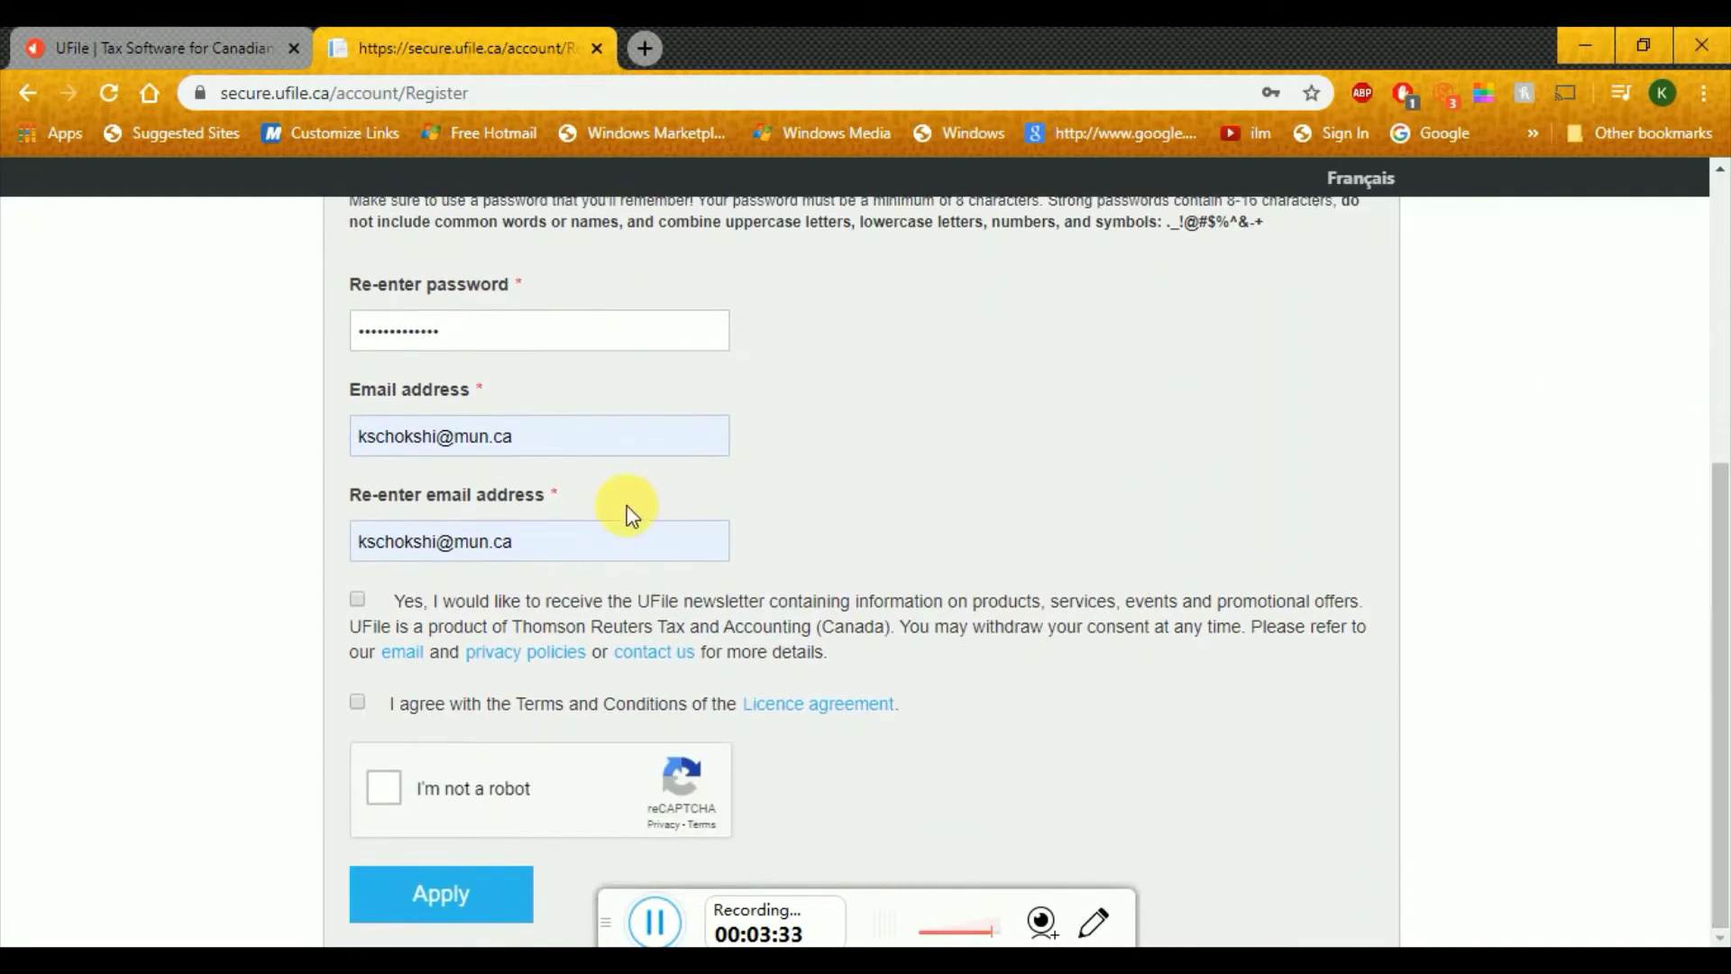
click(357, 599)
click(356, 703)
click(390, 798)
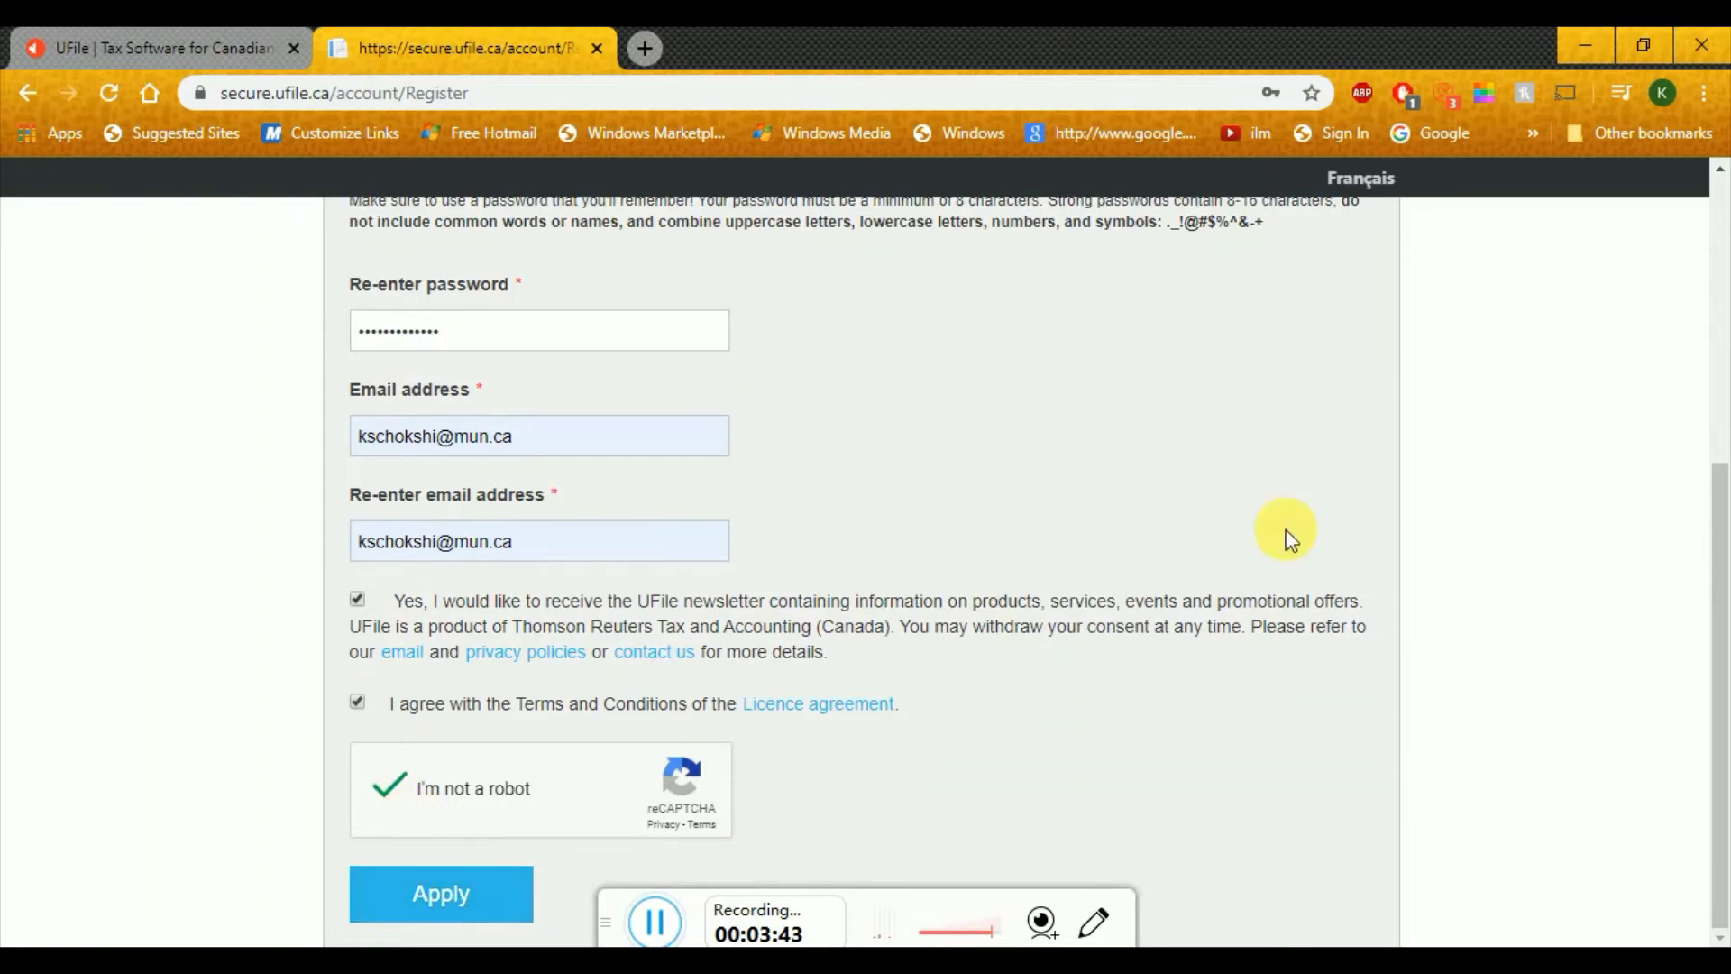
click(483, 913)
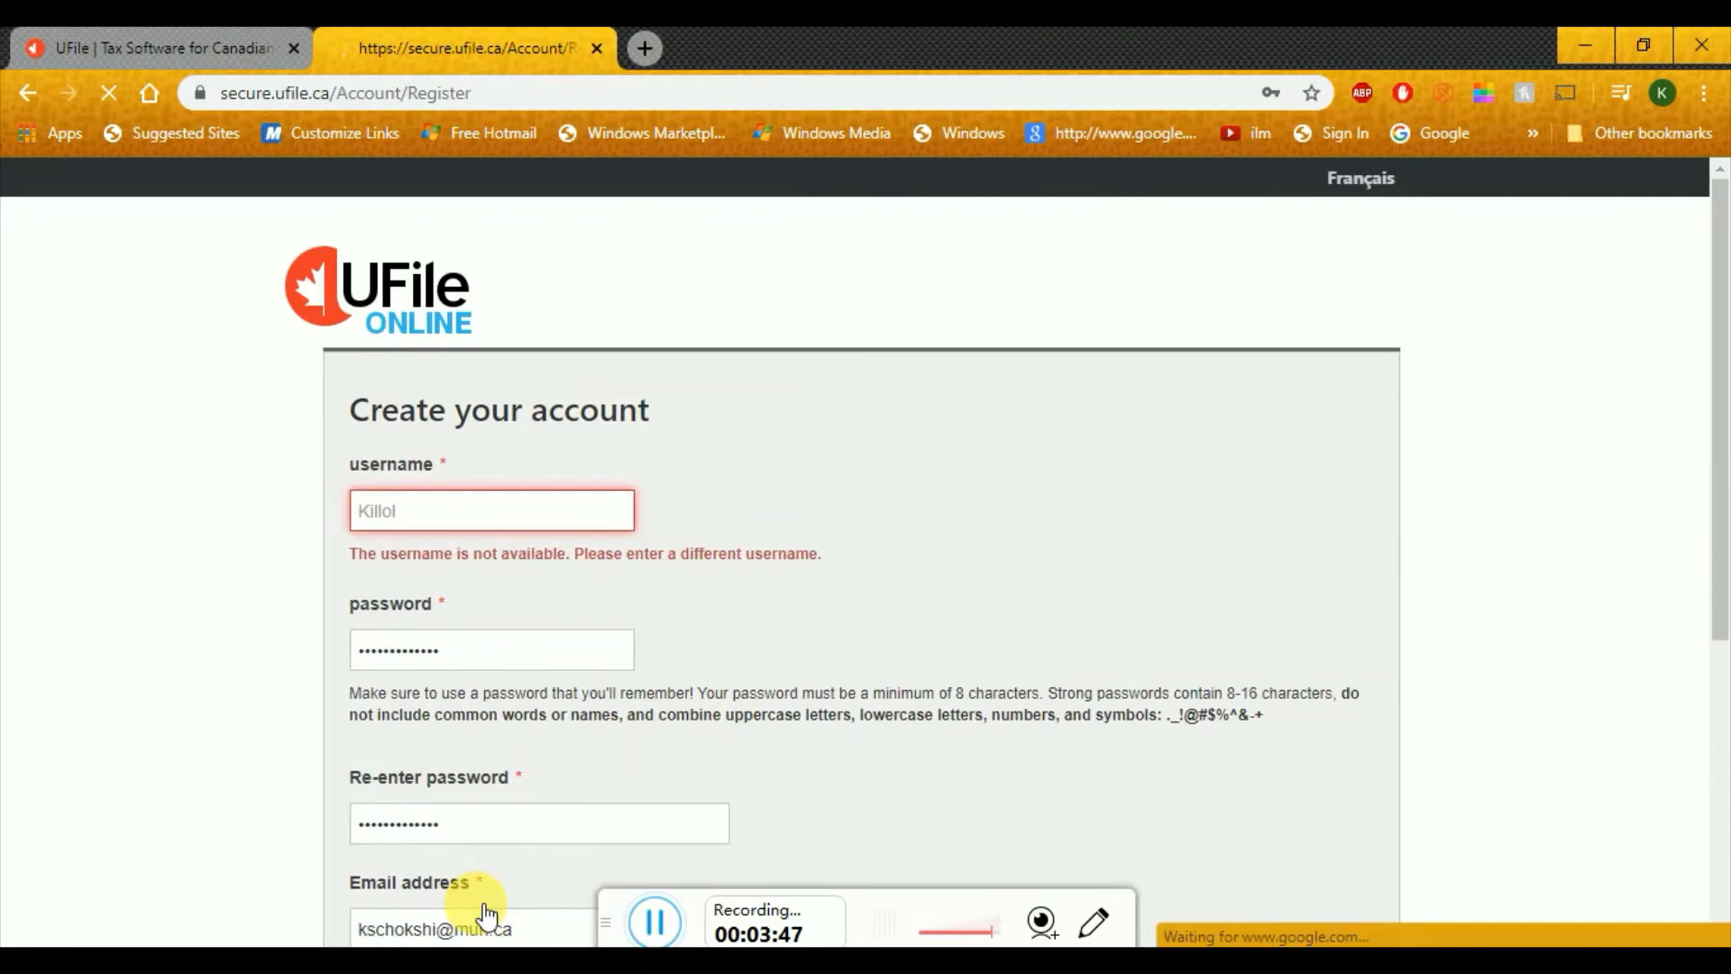
Step: Replace the rejected username with a new one, redo the reCAPTCHA check, and resubmit
click(494, 521)
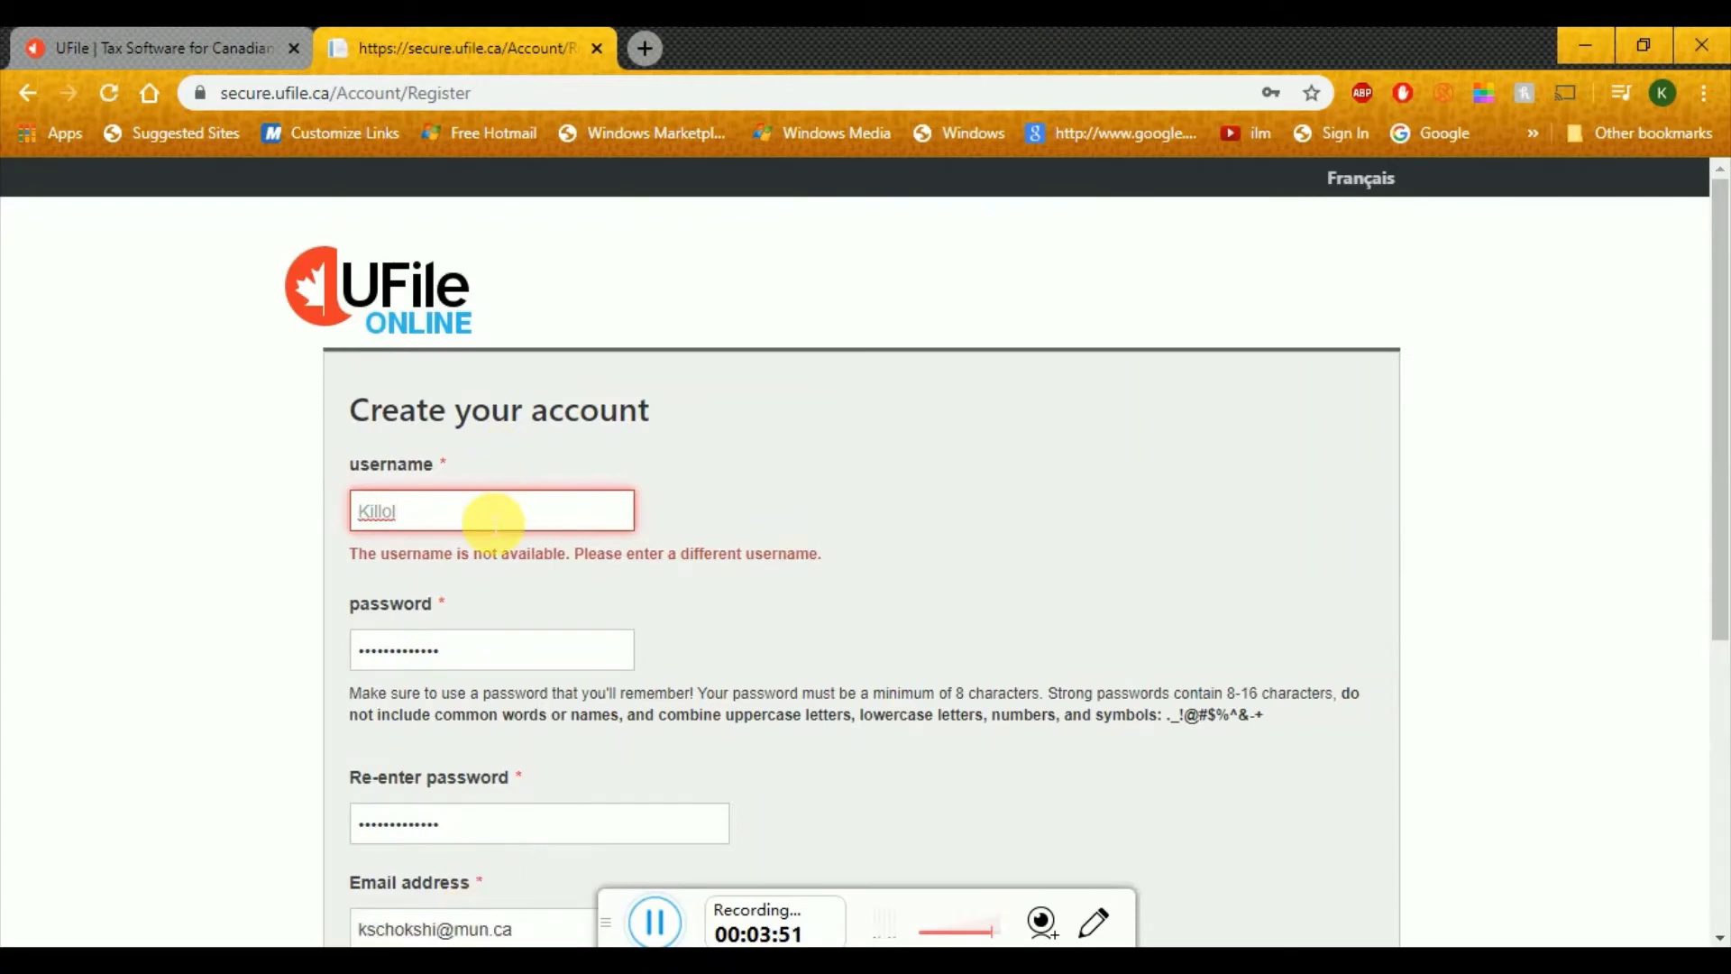
text(Chokshol)
key(BackSpace)
key(BackSpace)
drag(1720, 495, 1721, 834)
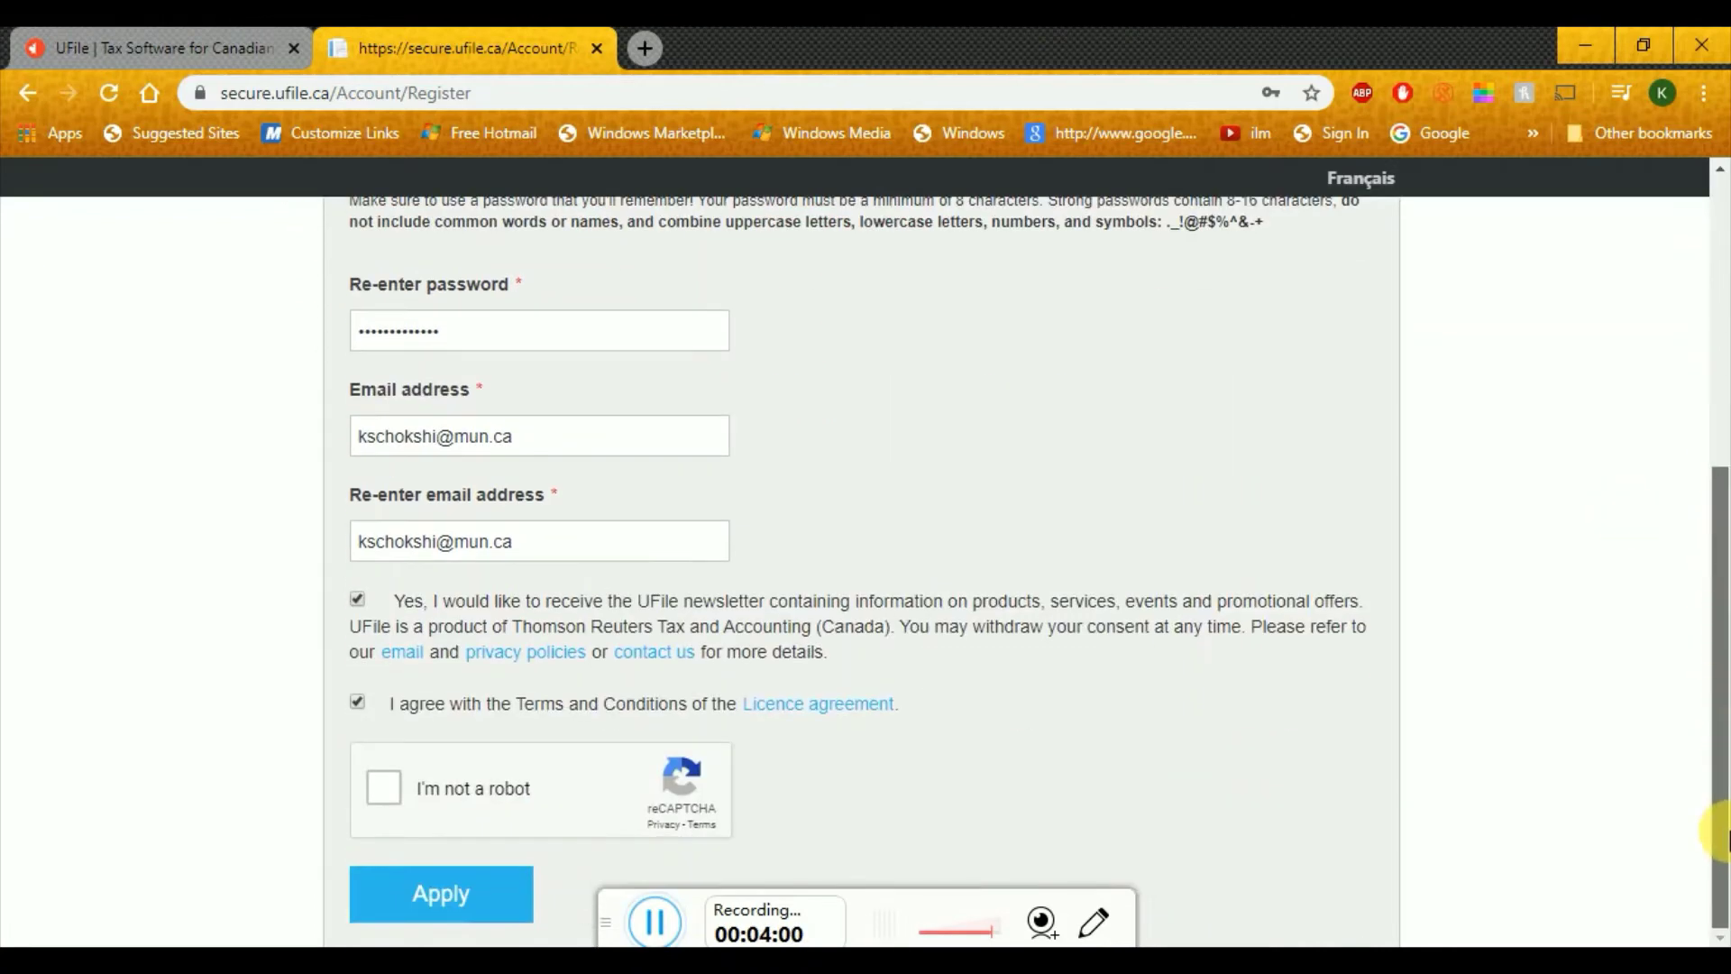
click(393, 791)
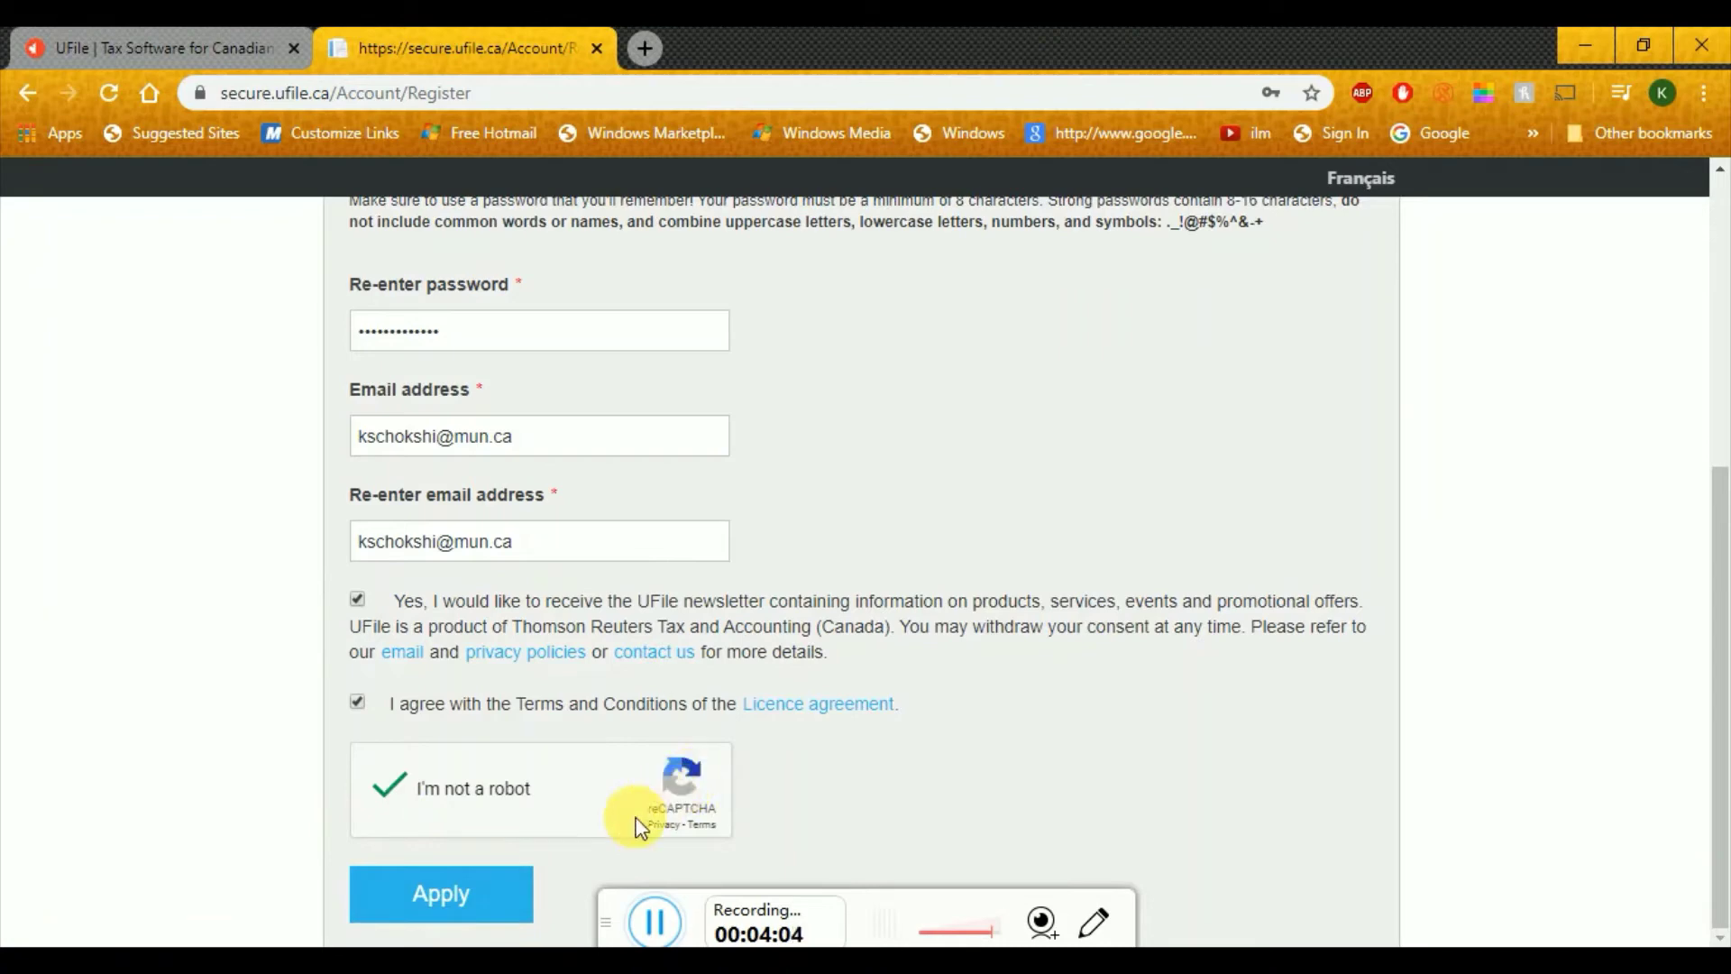
click(463, 896)
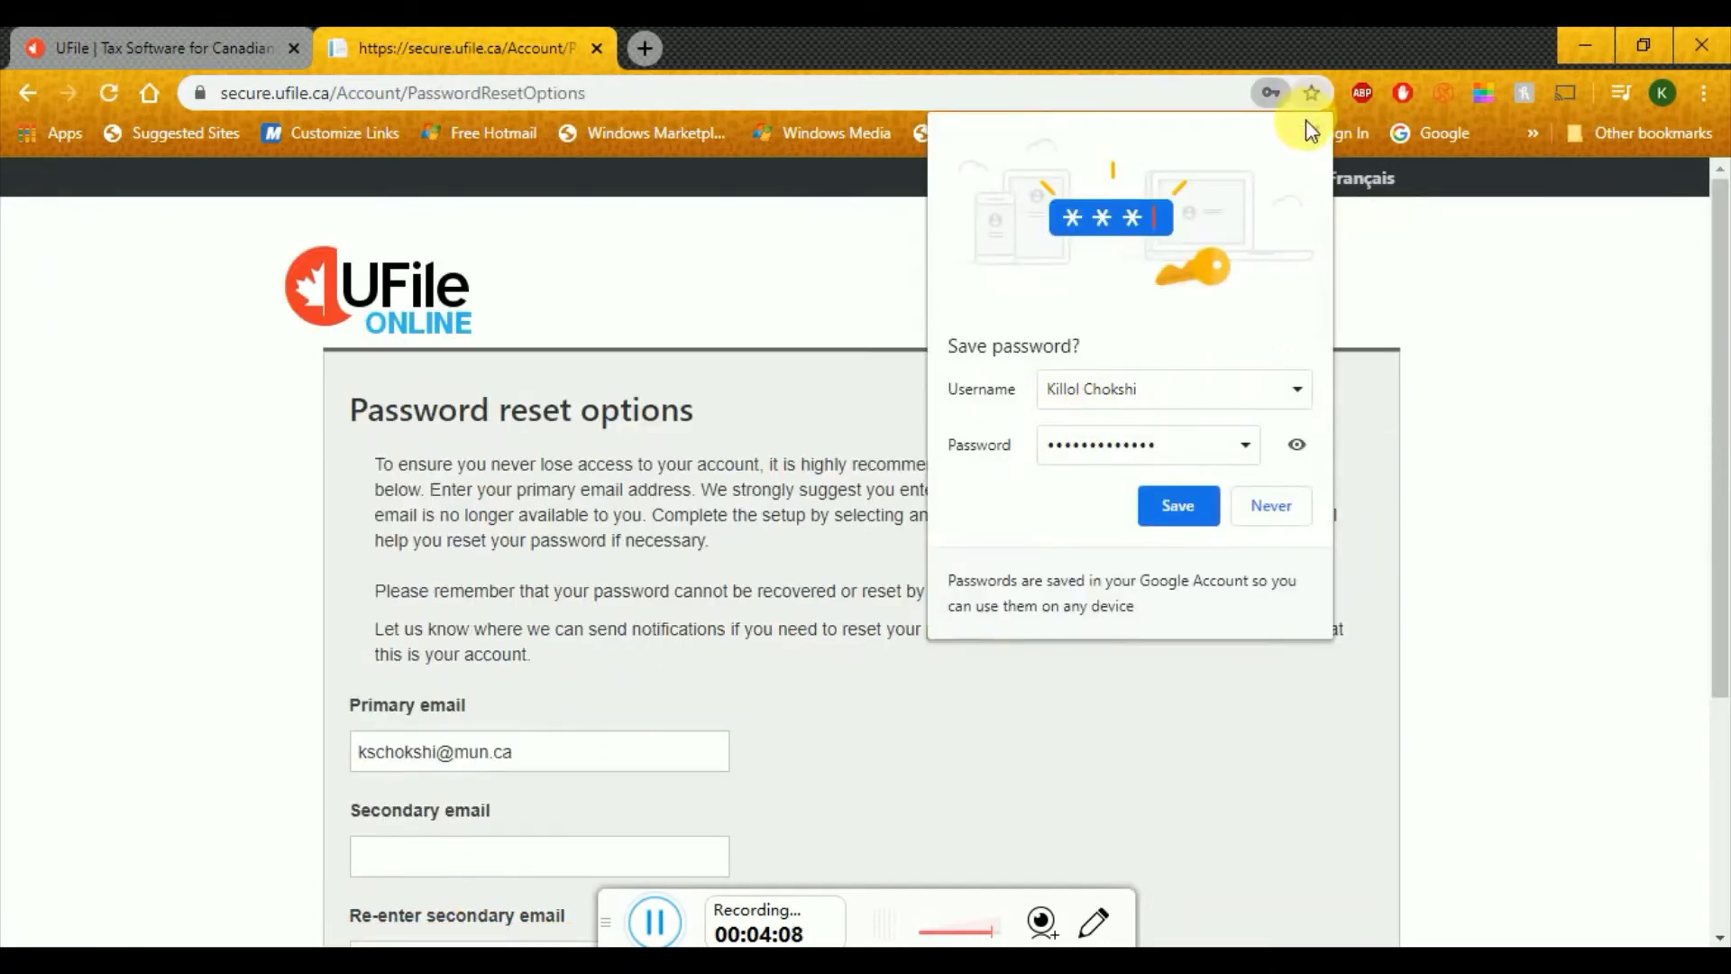
Step: Fill in the secondary email from a saved address
drag(1720, 397, 1716, 595)
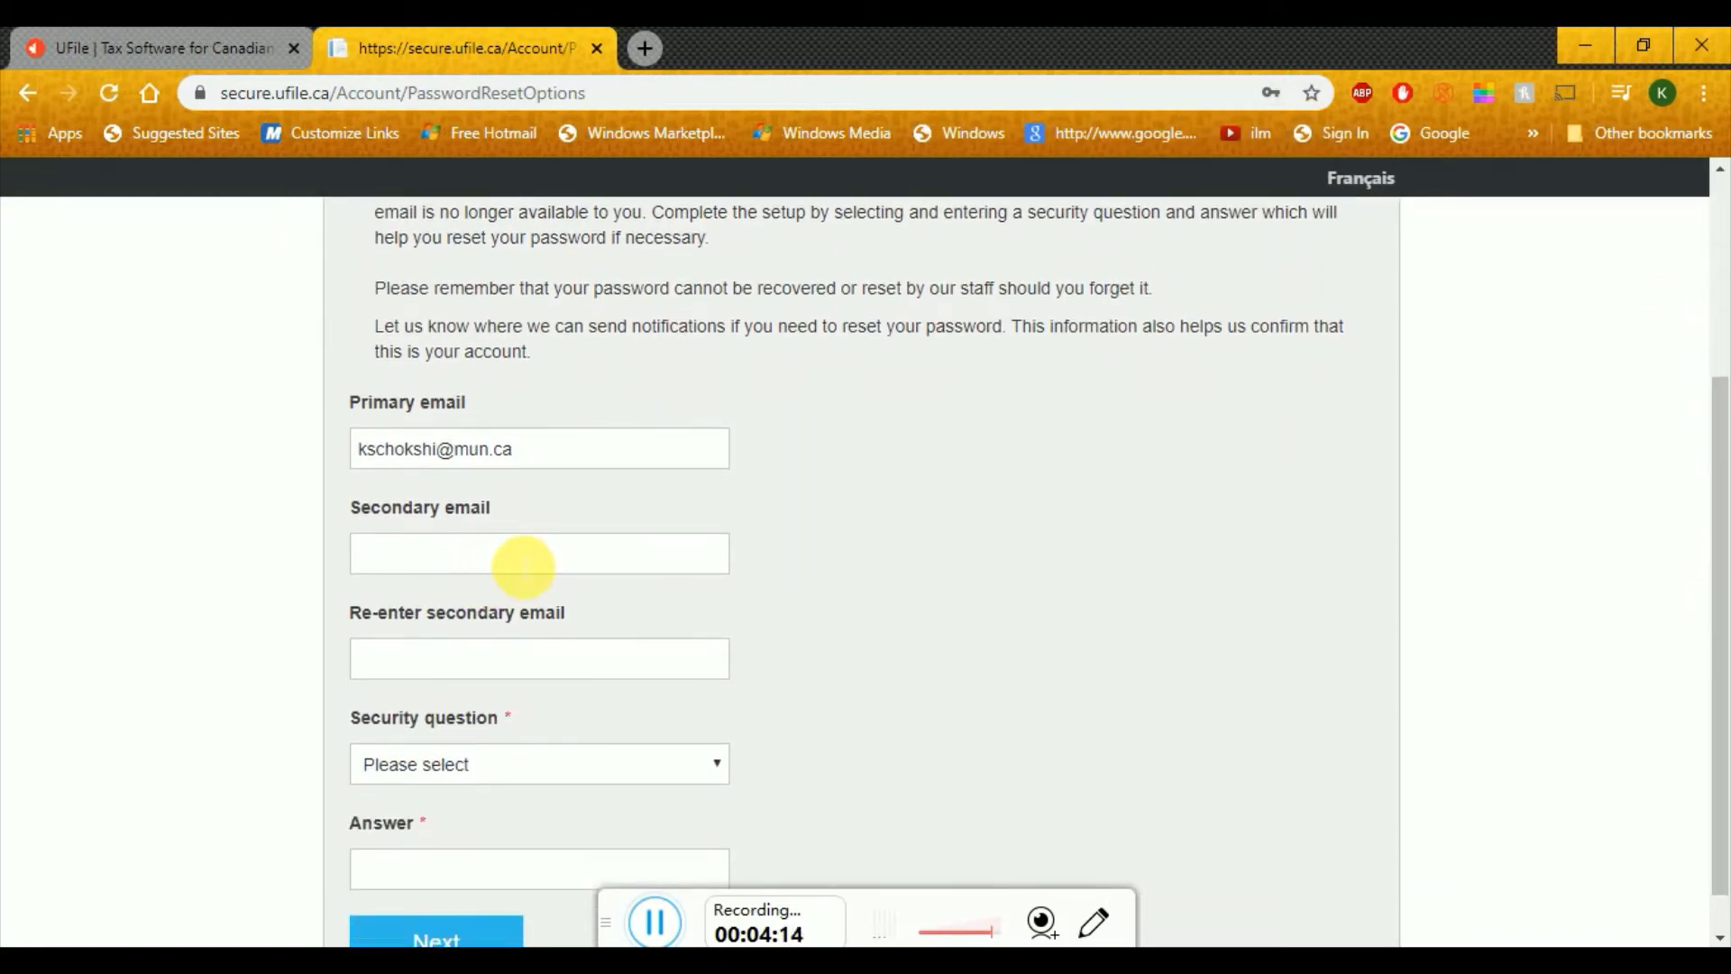
click(523, 566)
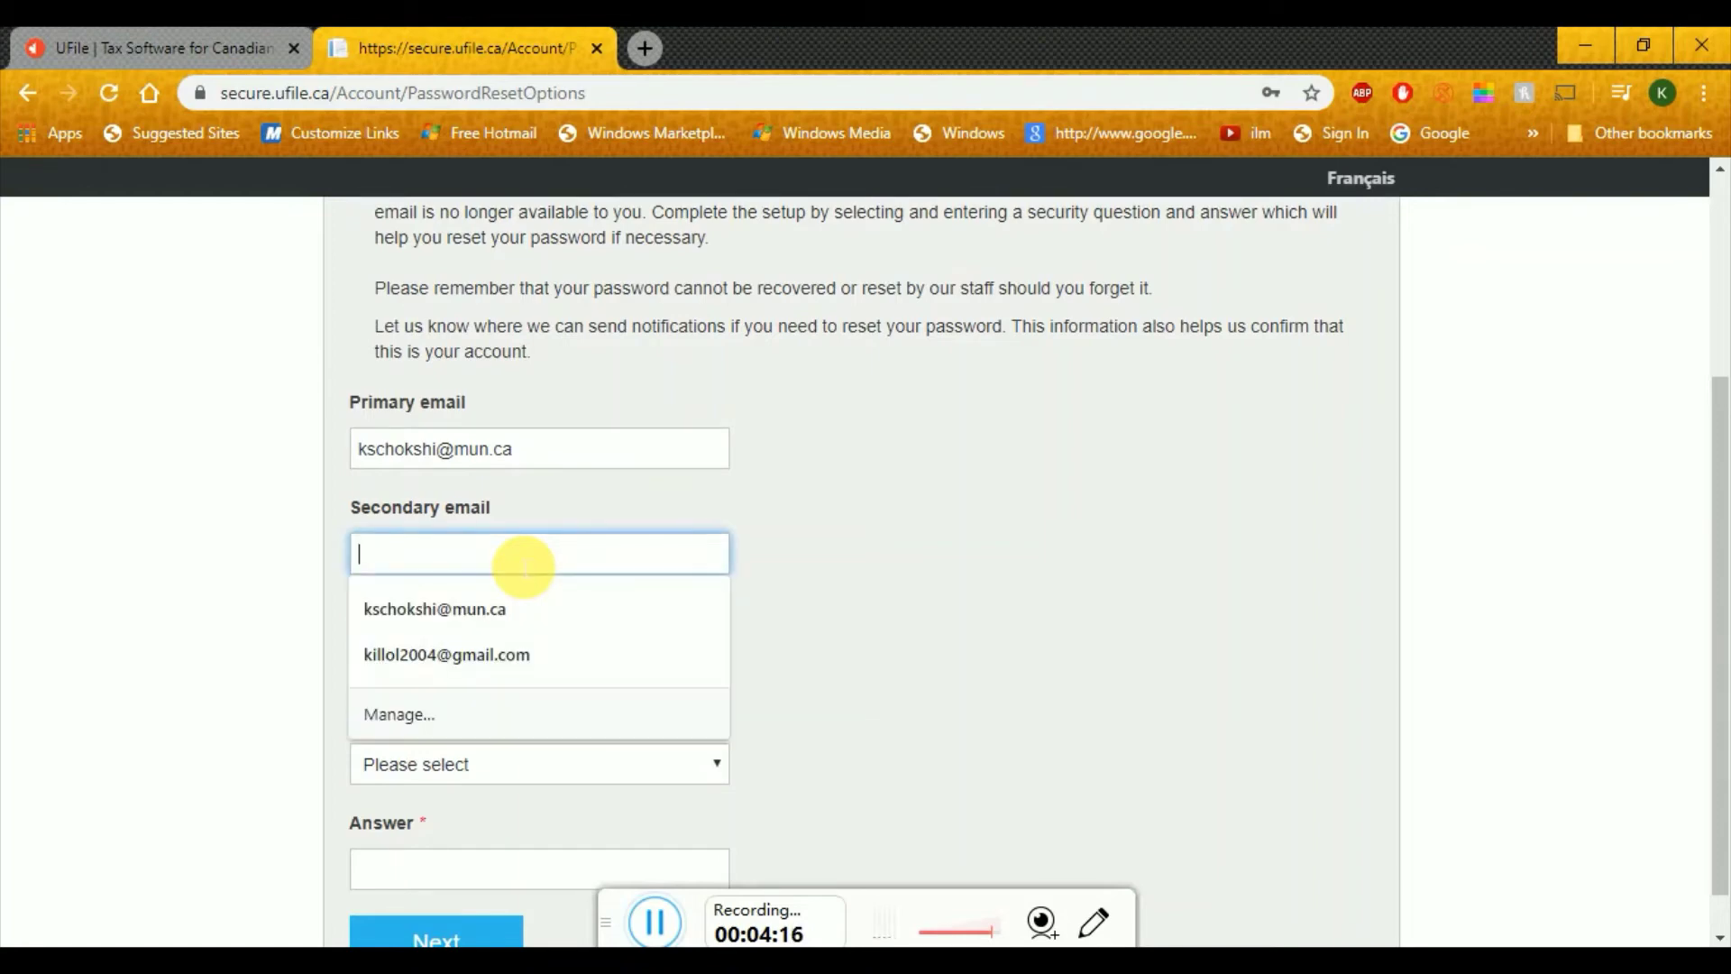
click(483, 659)
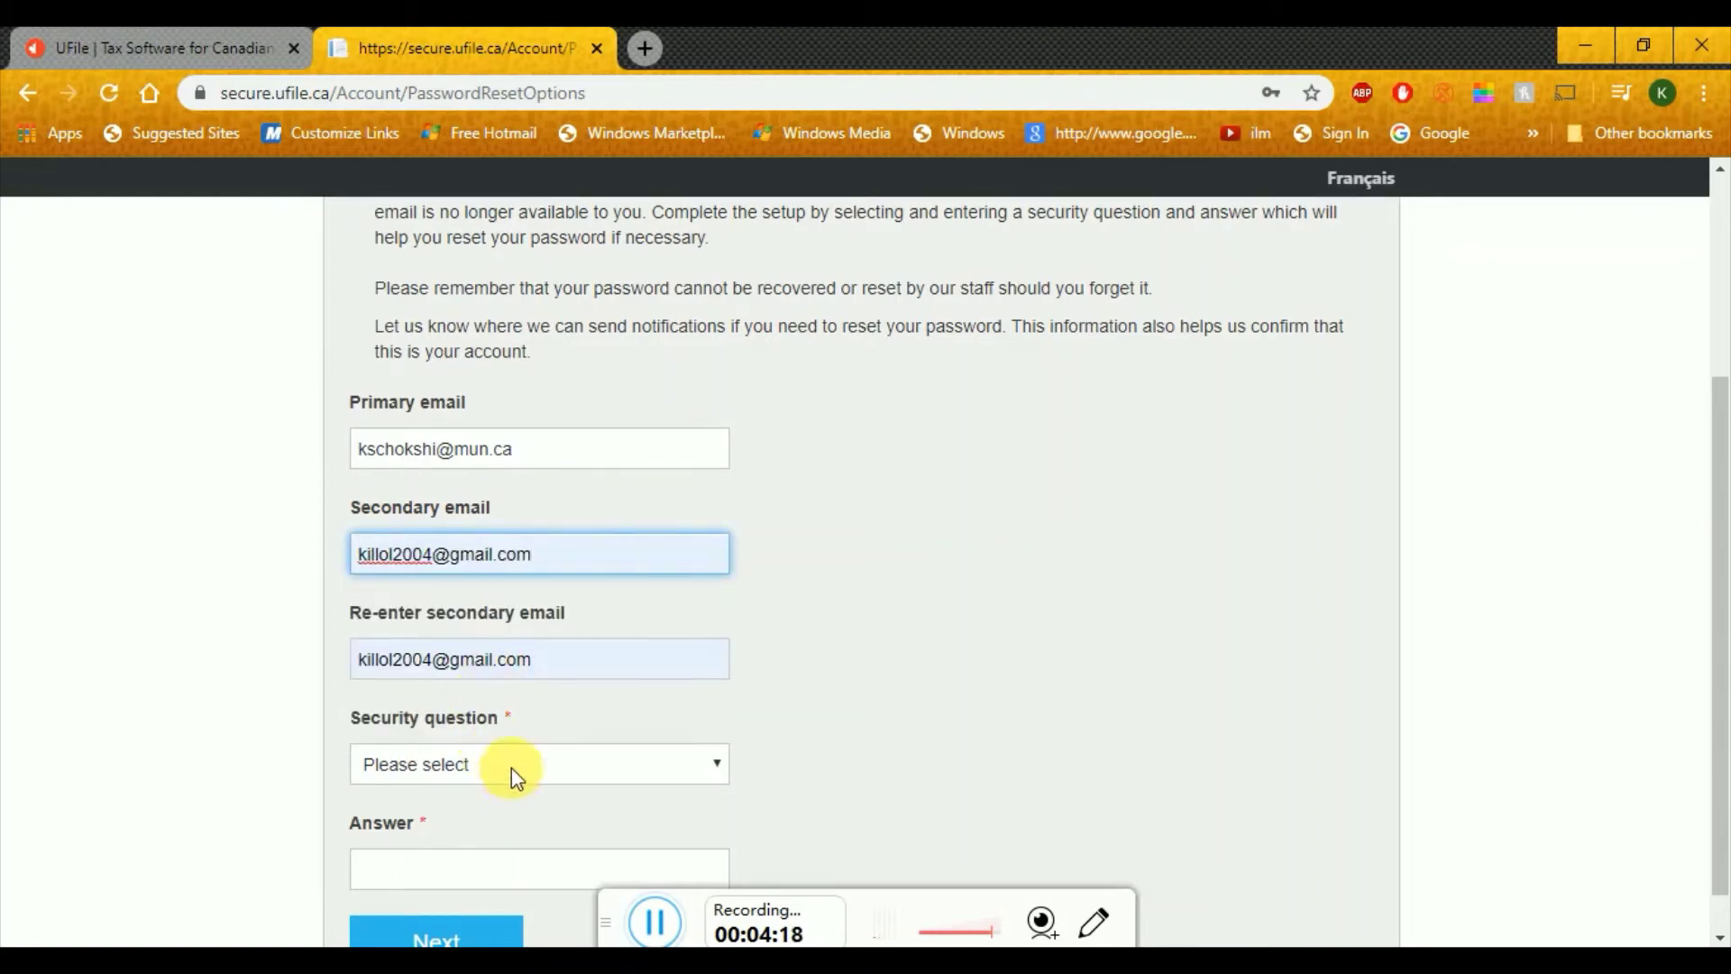
Step: Choose the challenge-phrase security question, enter its answer, and save the reset options
click(511, 766)
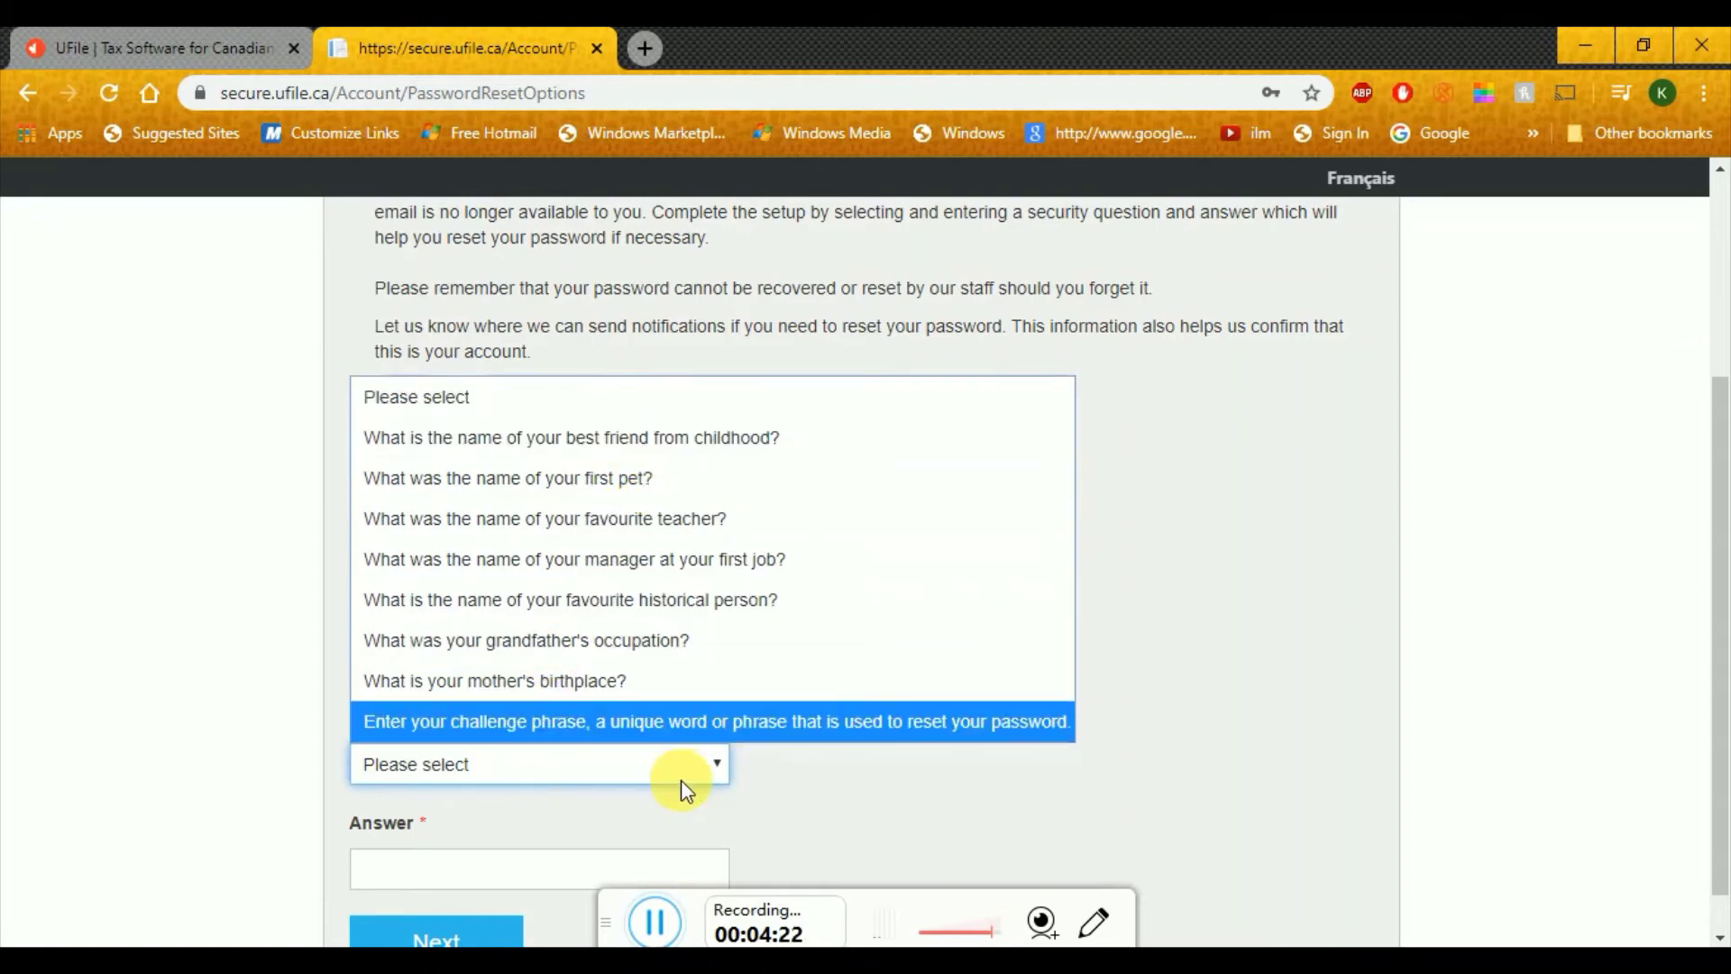
click(680, 520)
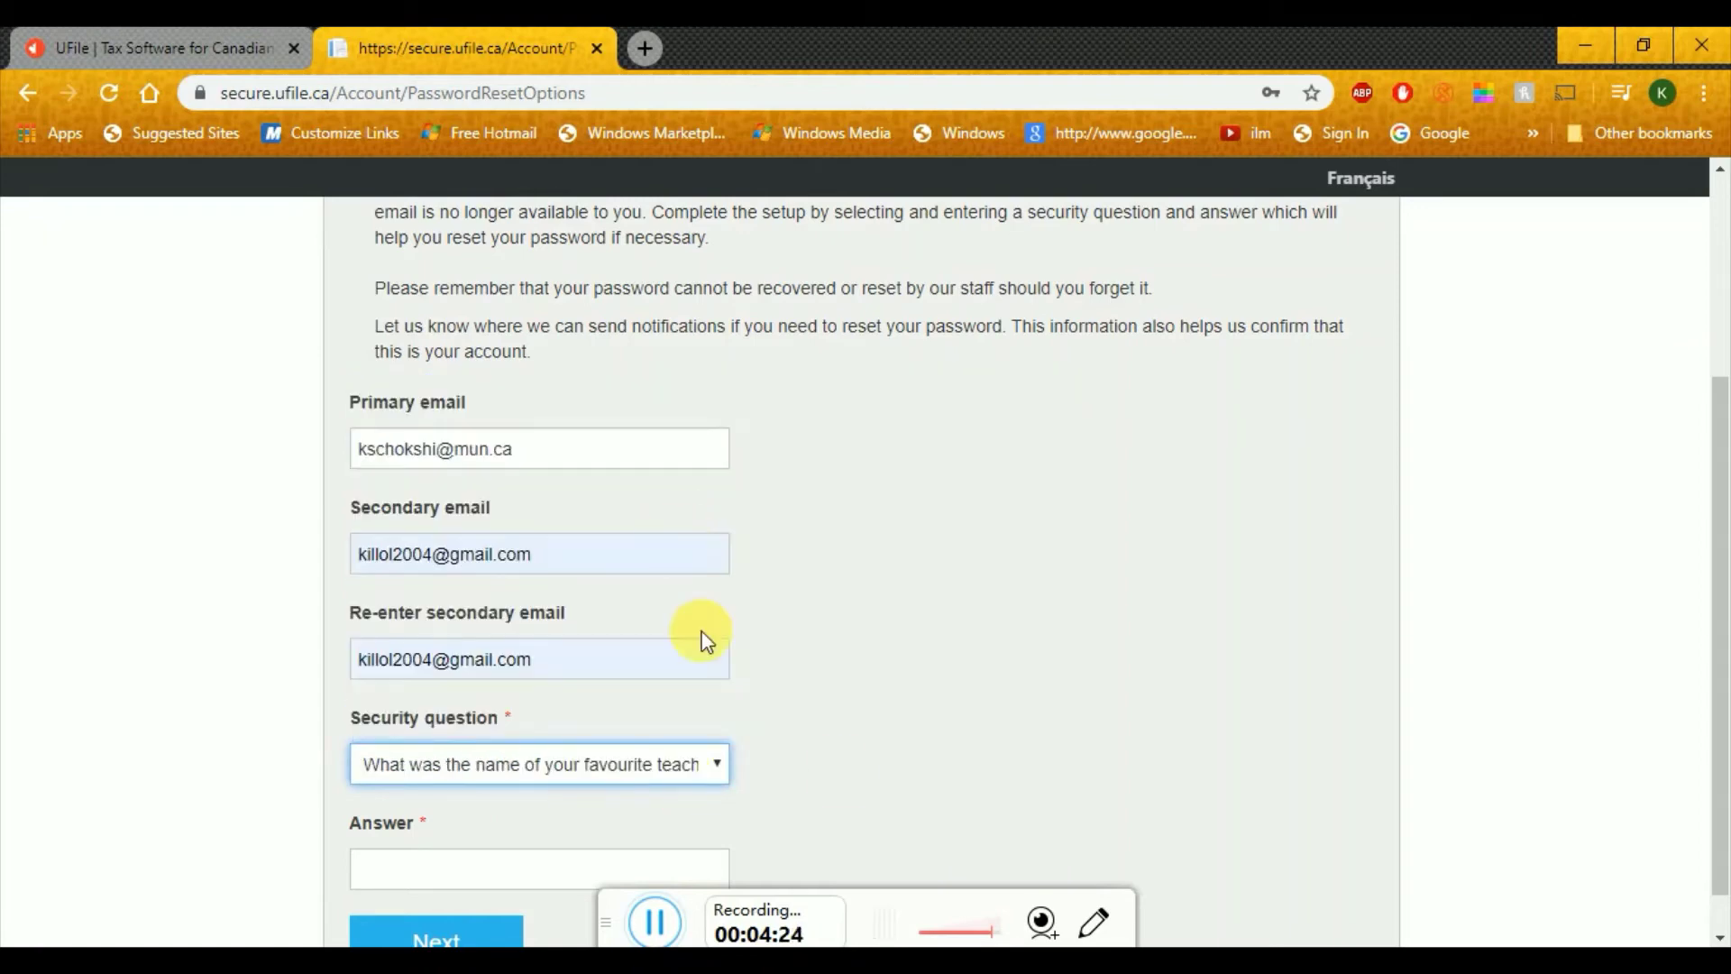
scroll(1718, 505, down, 1)
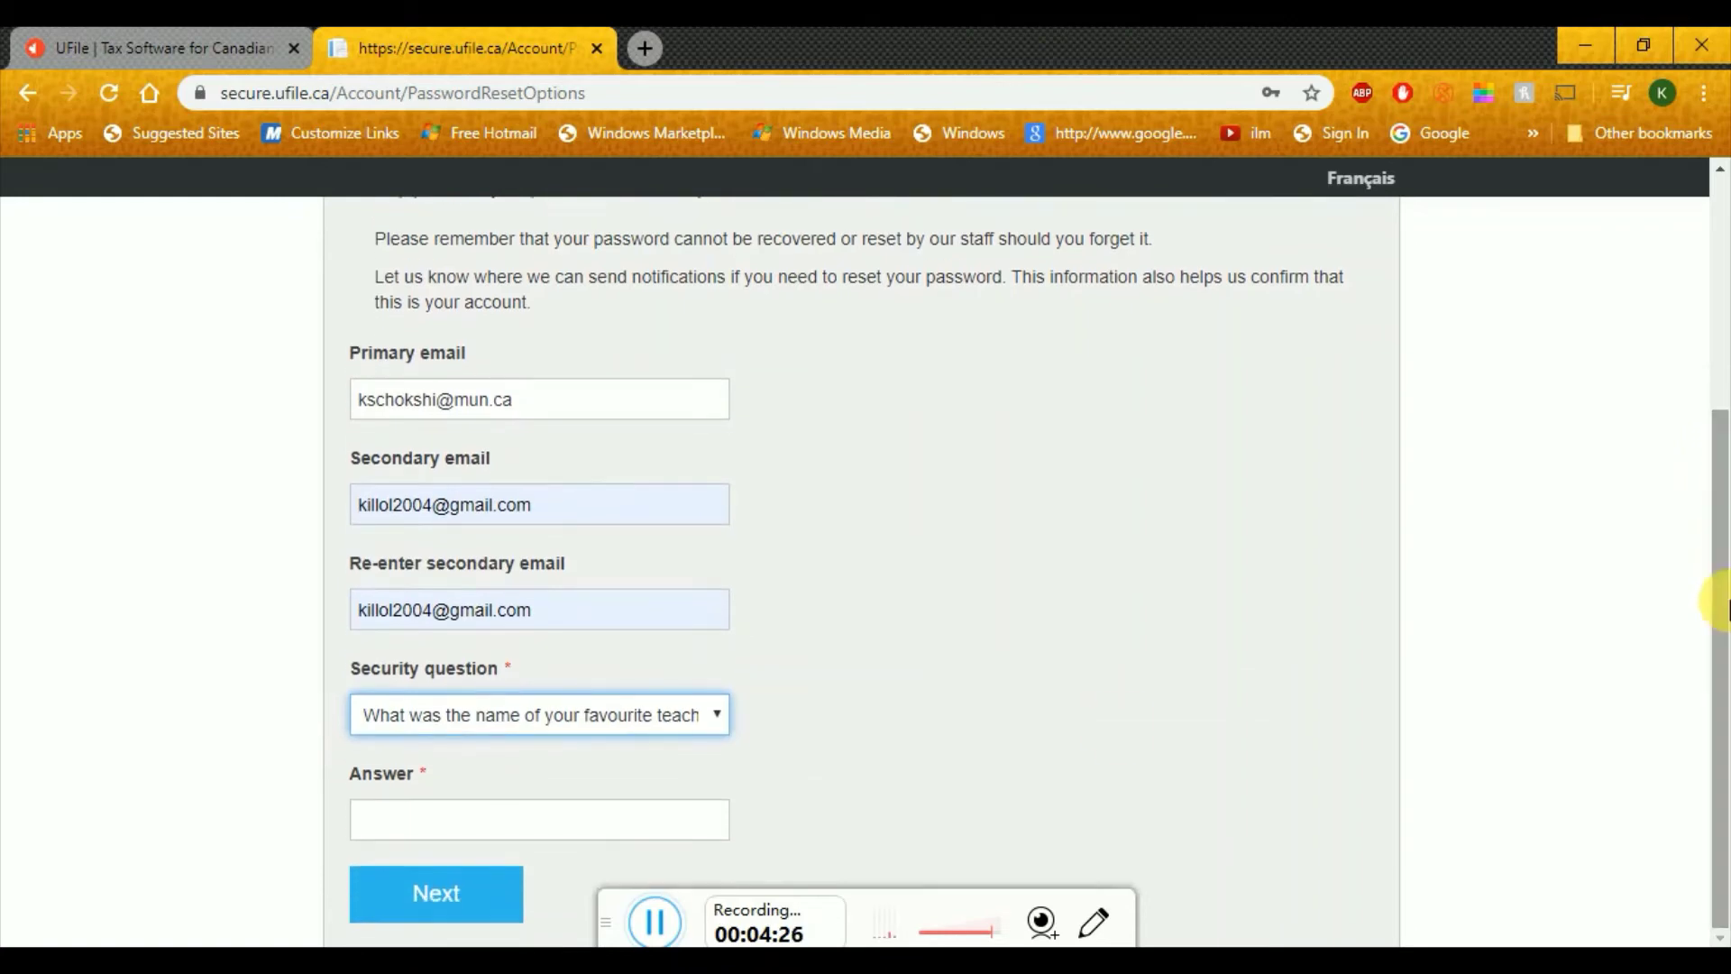
click(663, 715)
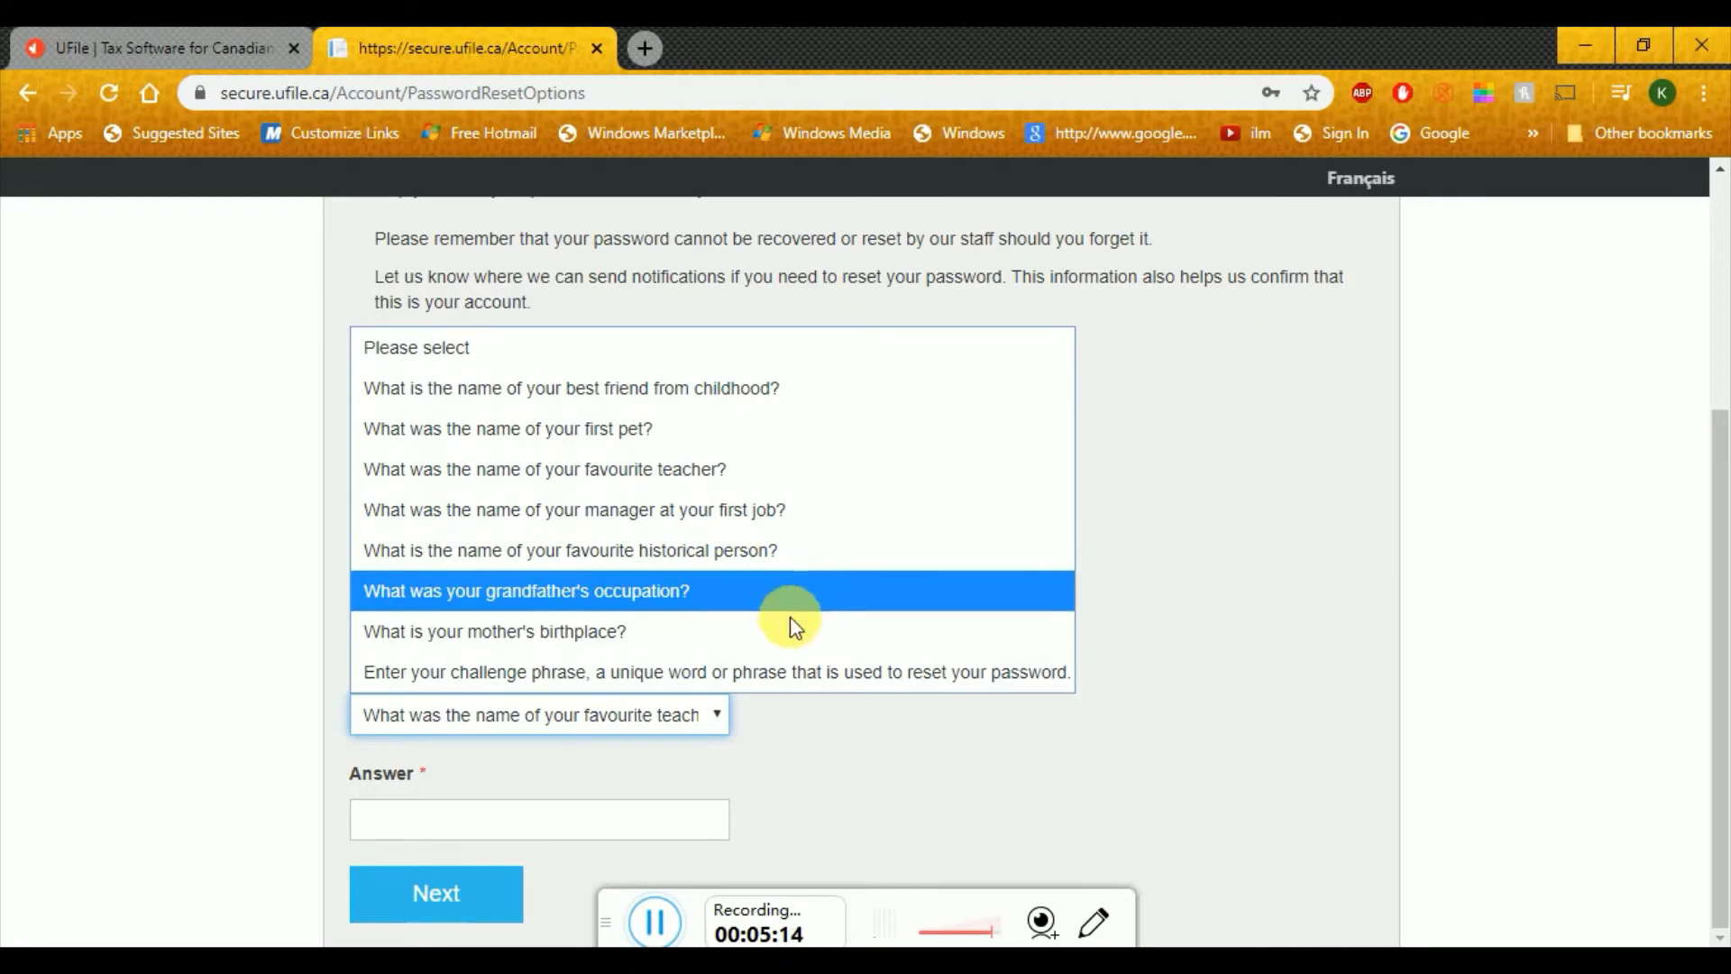
click(777, 671)
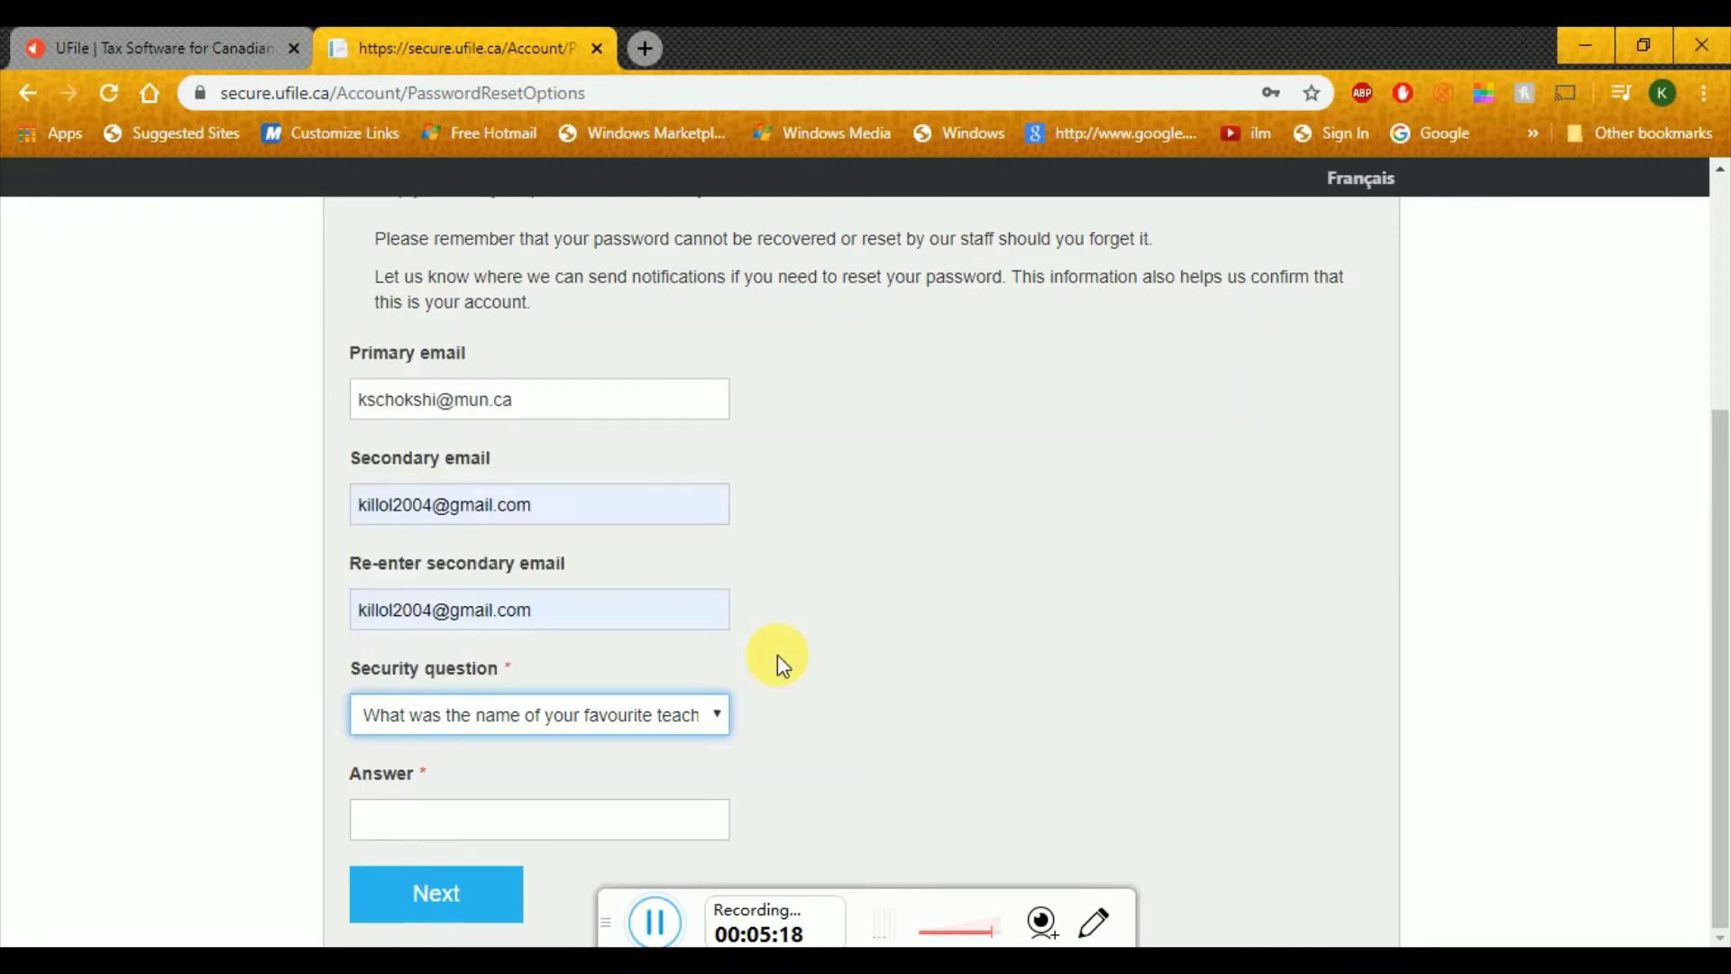
click(616, 818)
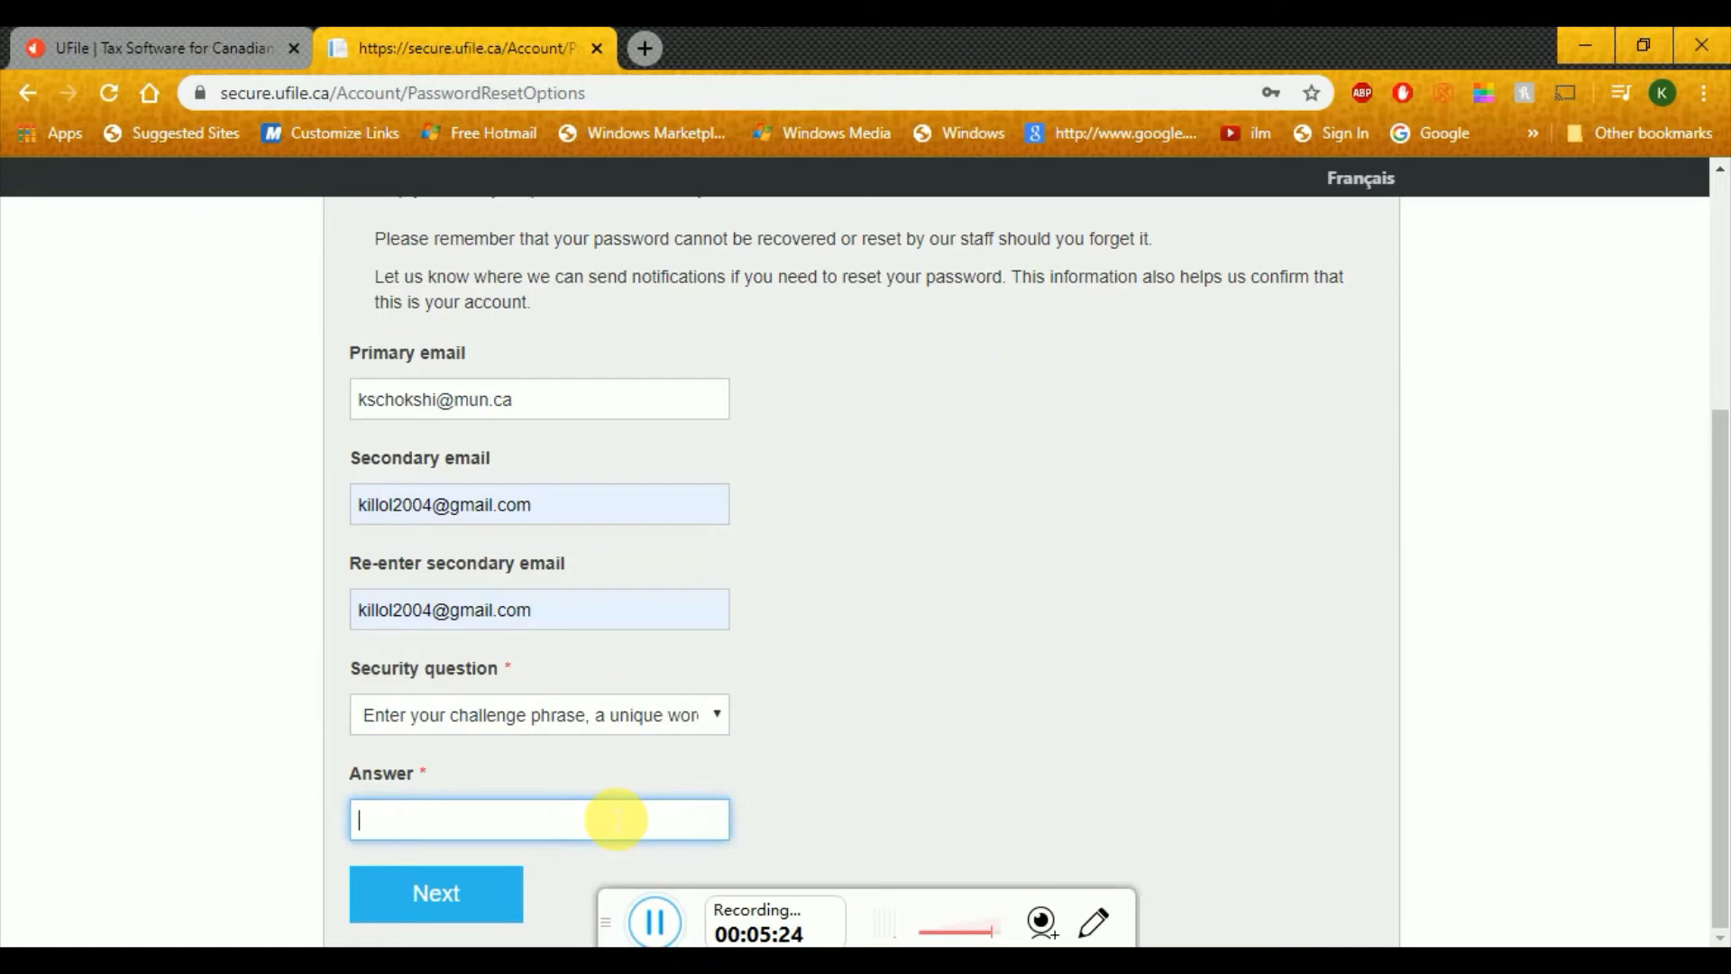
text(k)
key(BackSpace)
click(651, 928)
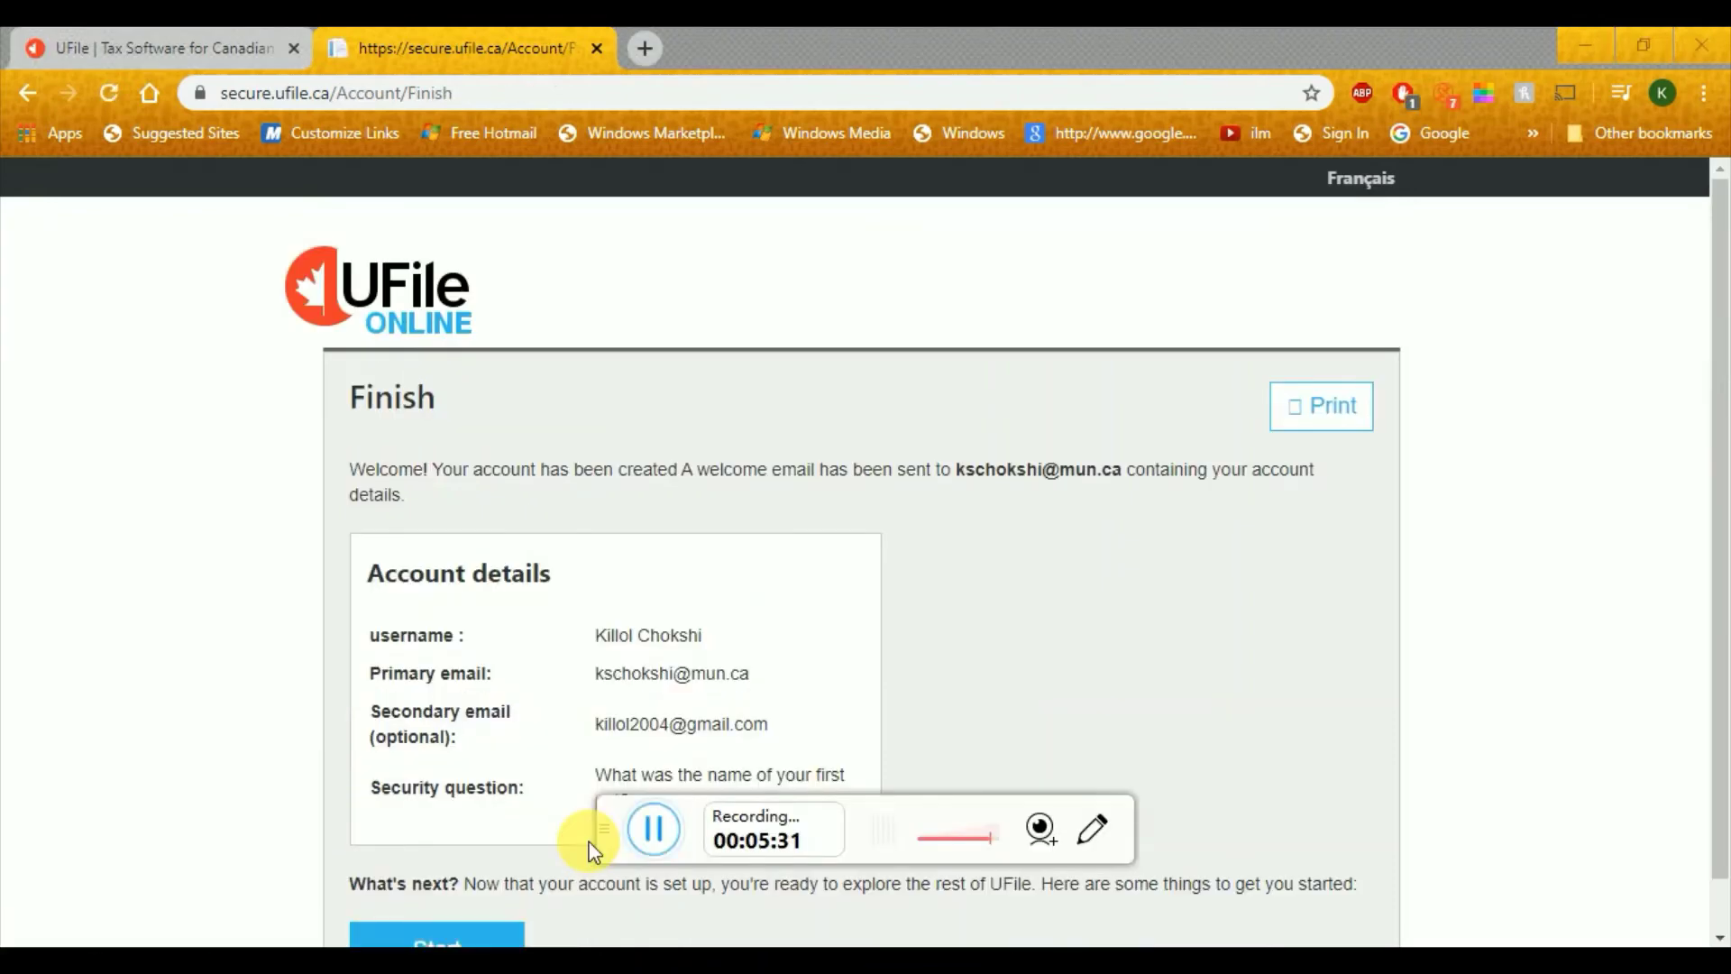
Step: Continue from the account Finish page to My Files using Start under What's next?
drag(614, 842, 606, 838)
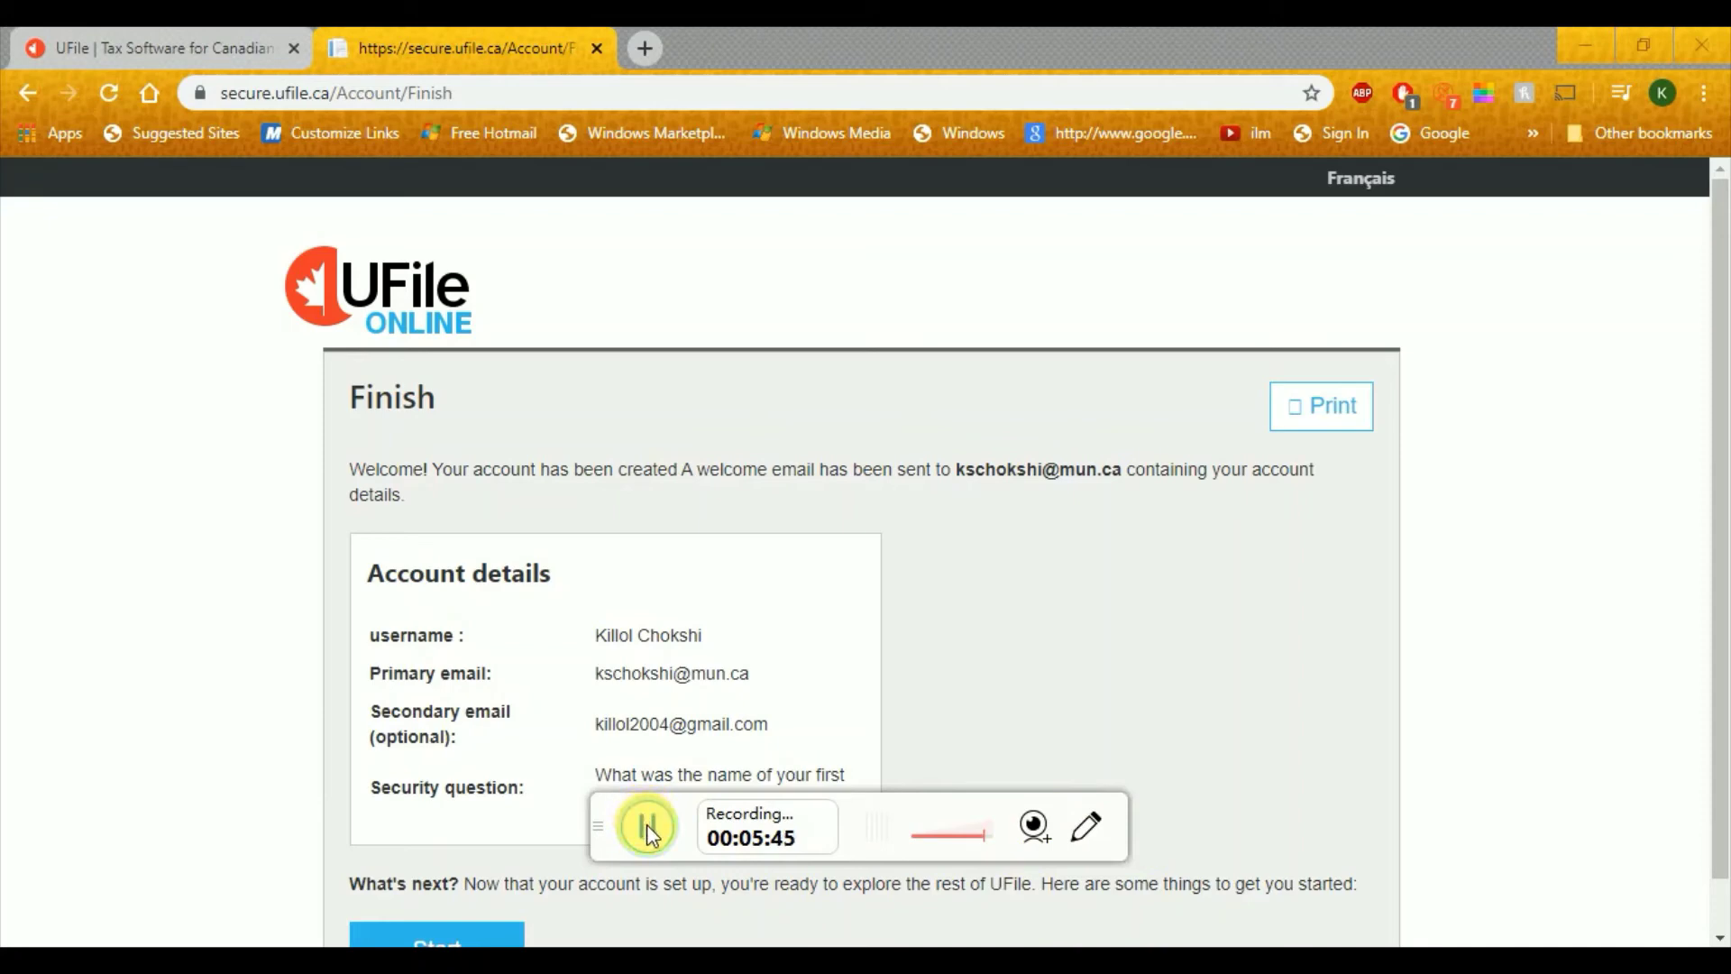
click(475, 943)
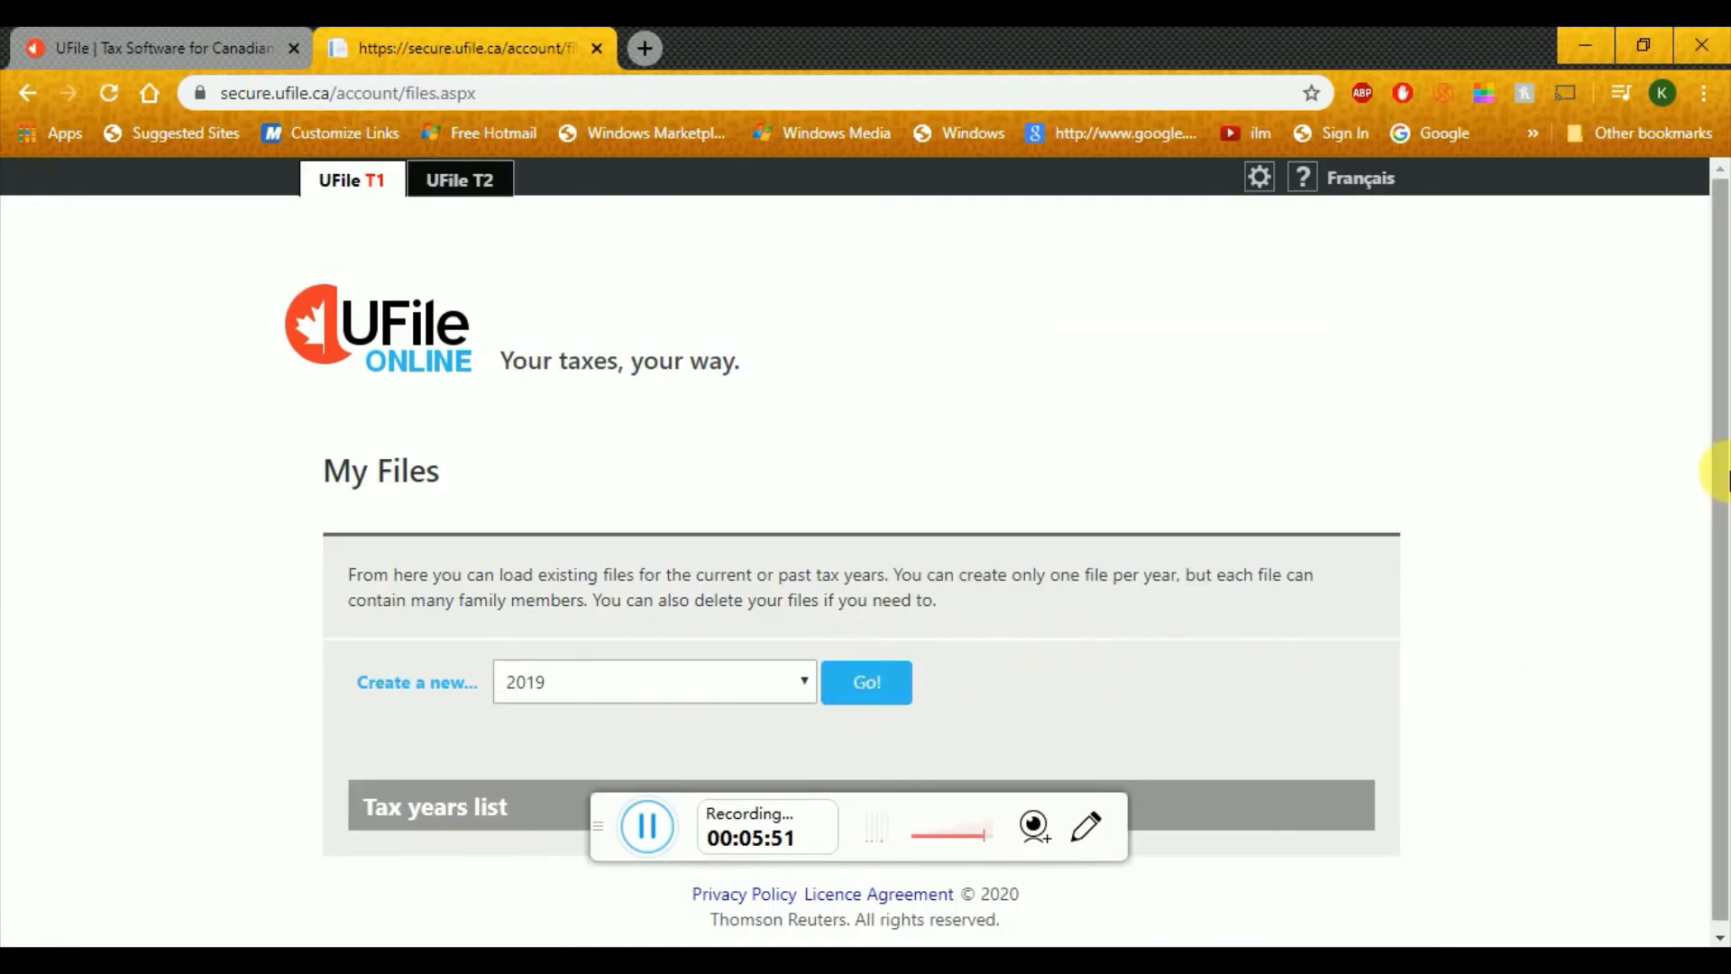
Step: Create a 2019 tax file with Go! and launch it from the tax years list
scroll(1726, 478, down, 1)
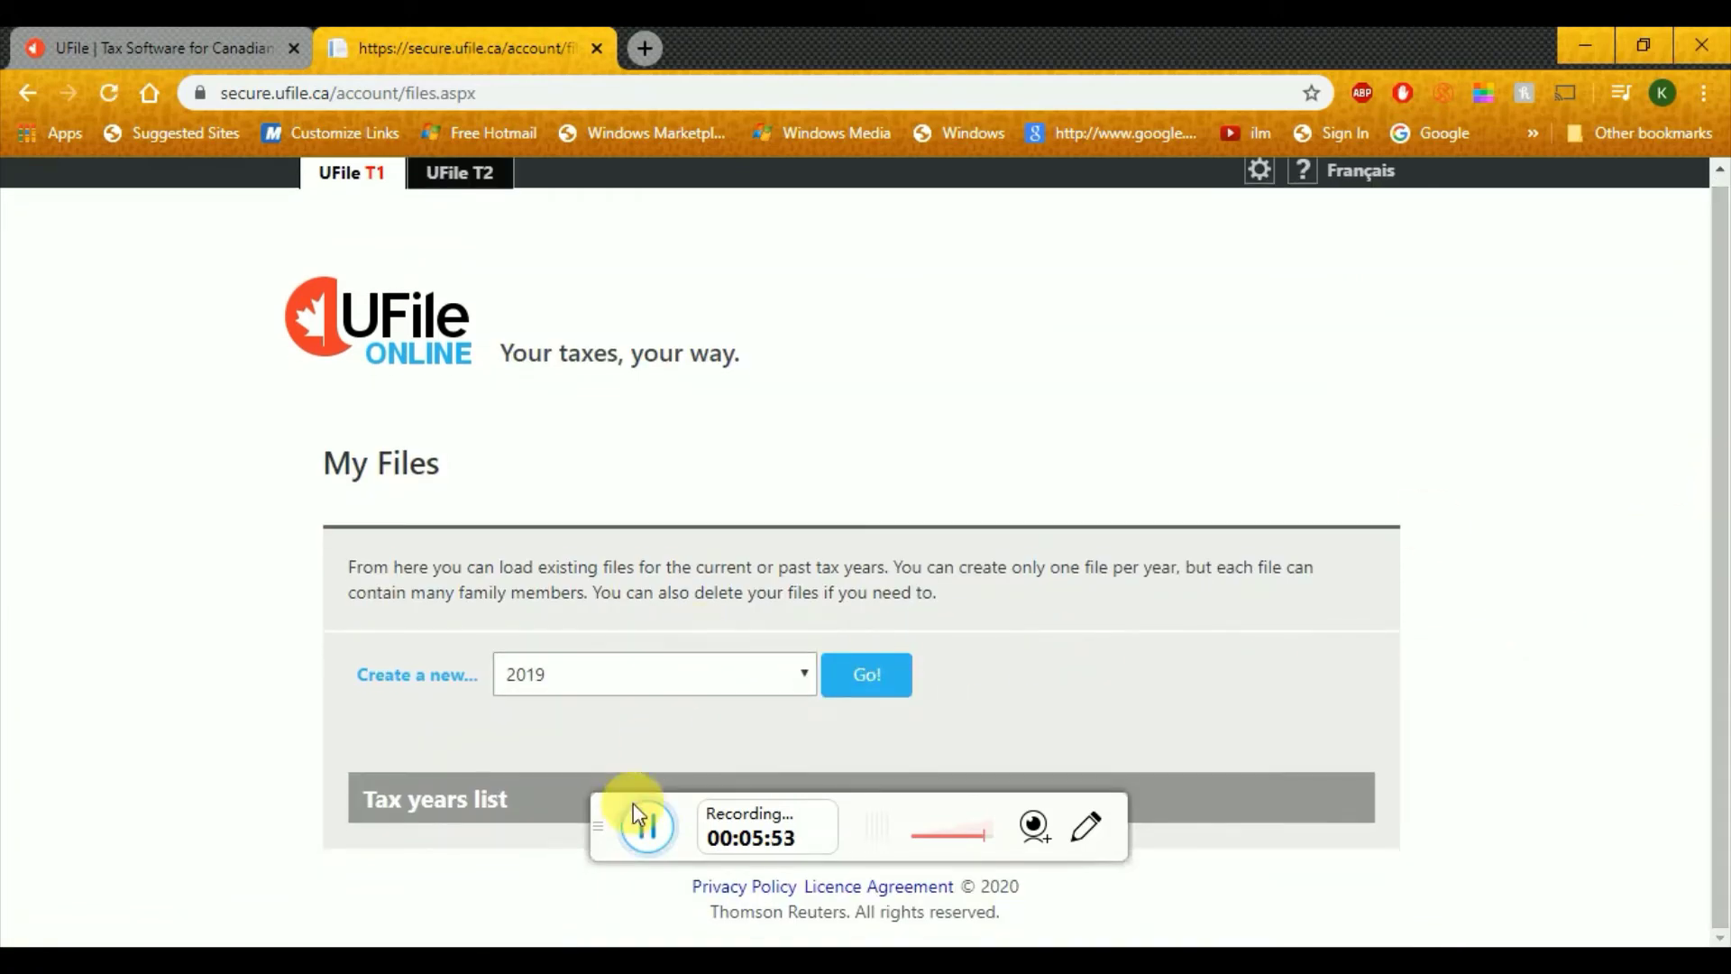
drag(598, 824, 618, 928)
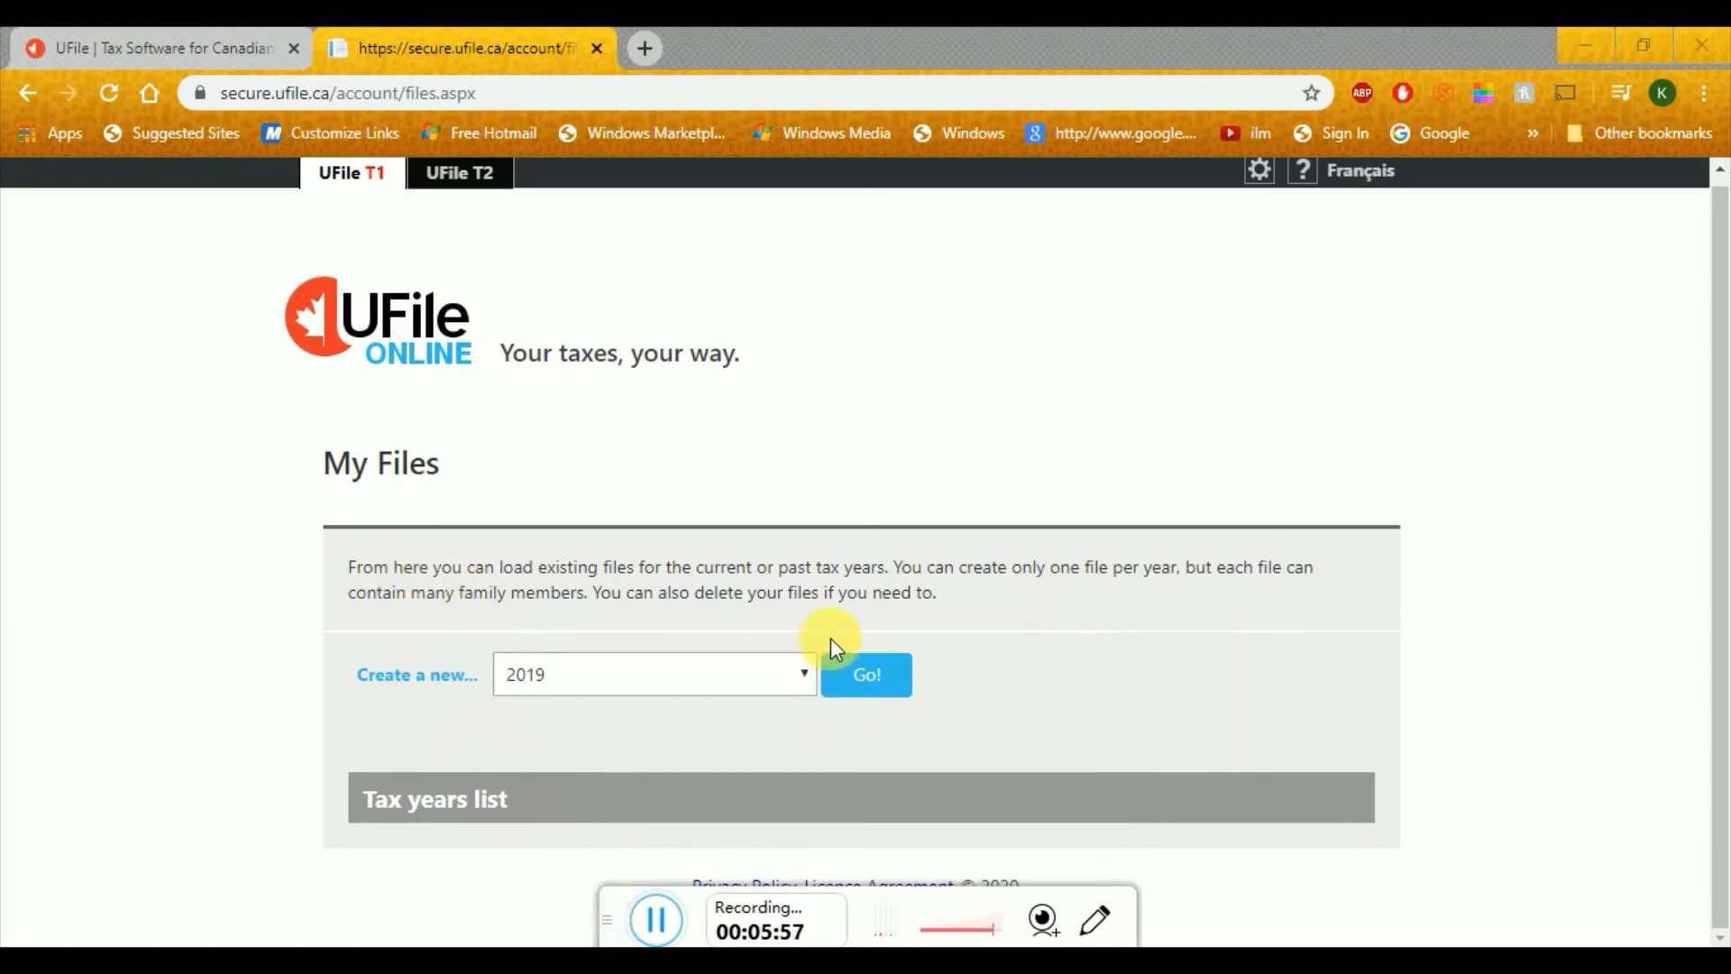
click(804, 675)
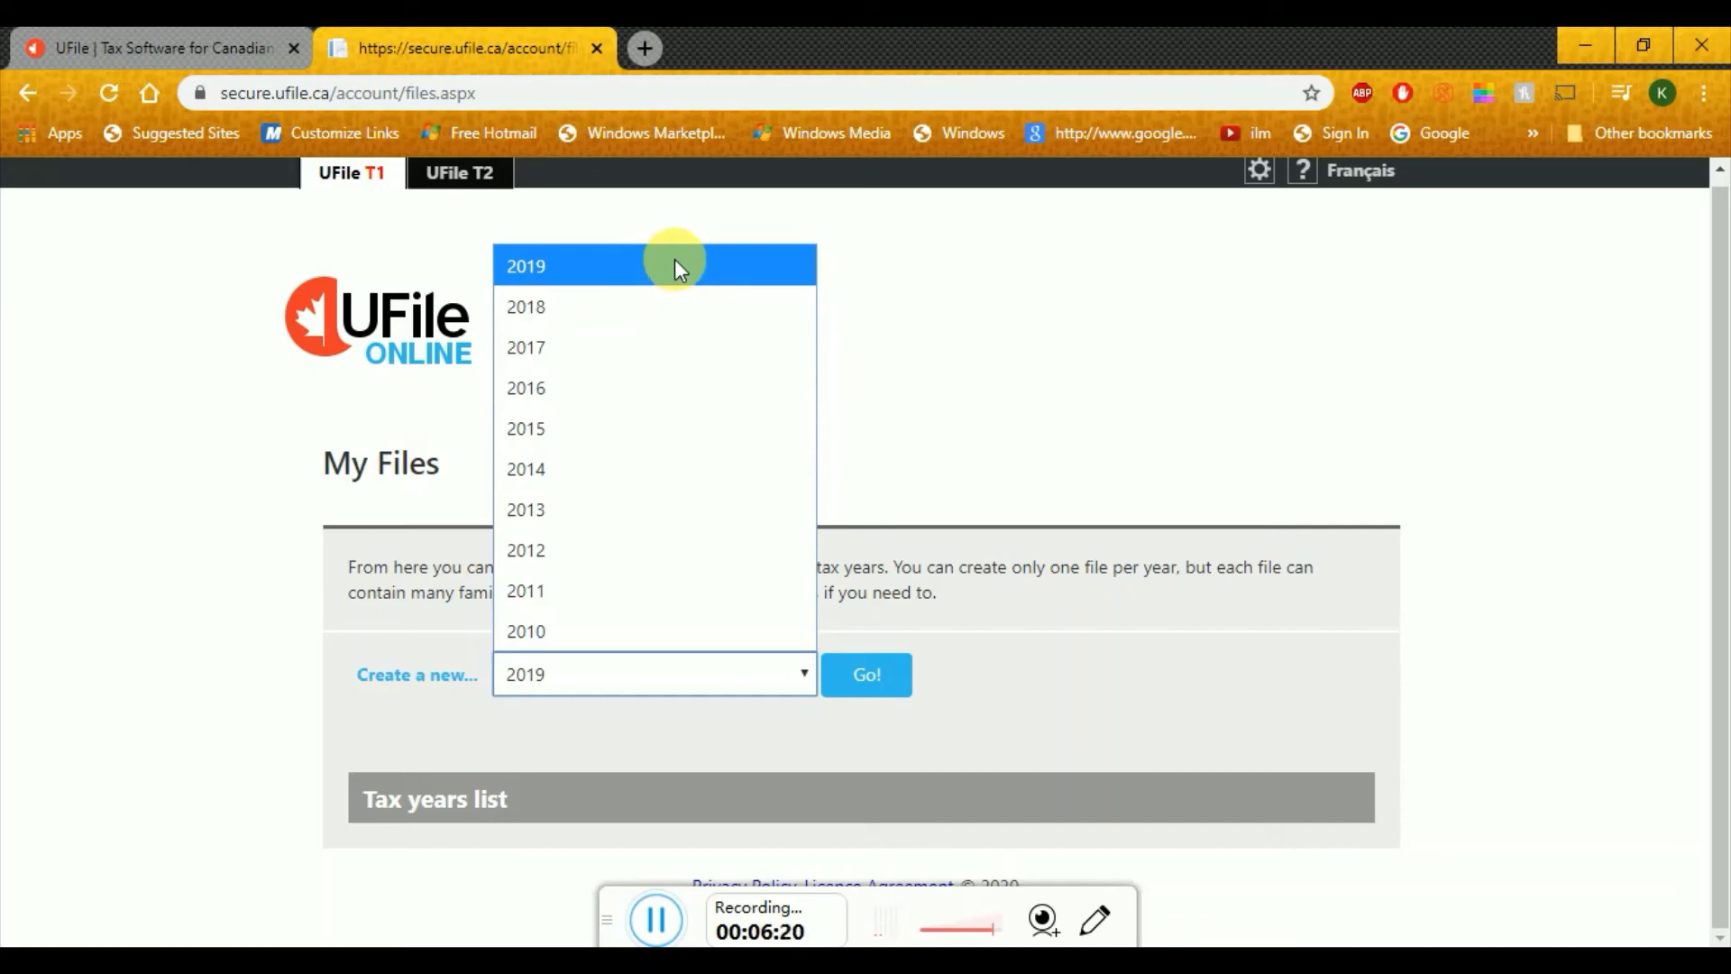
click(676, 259)
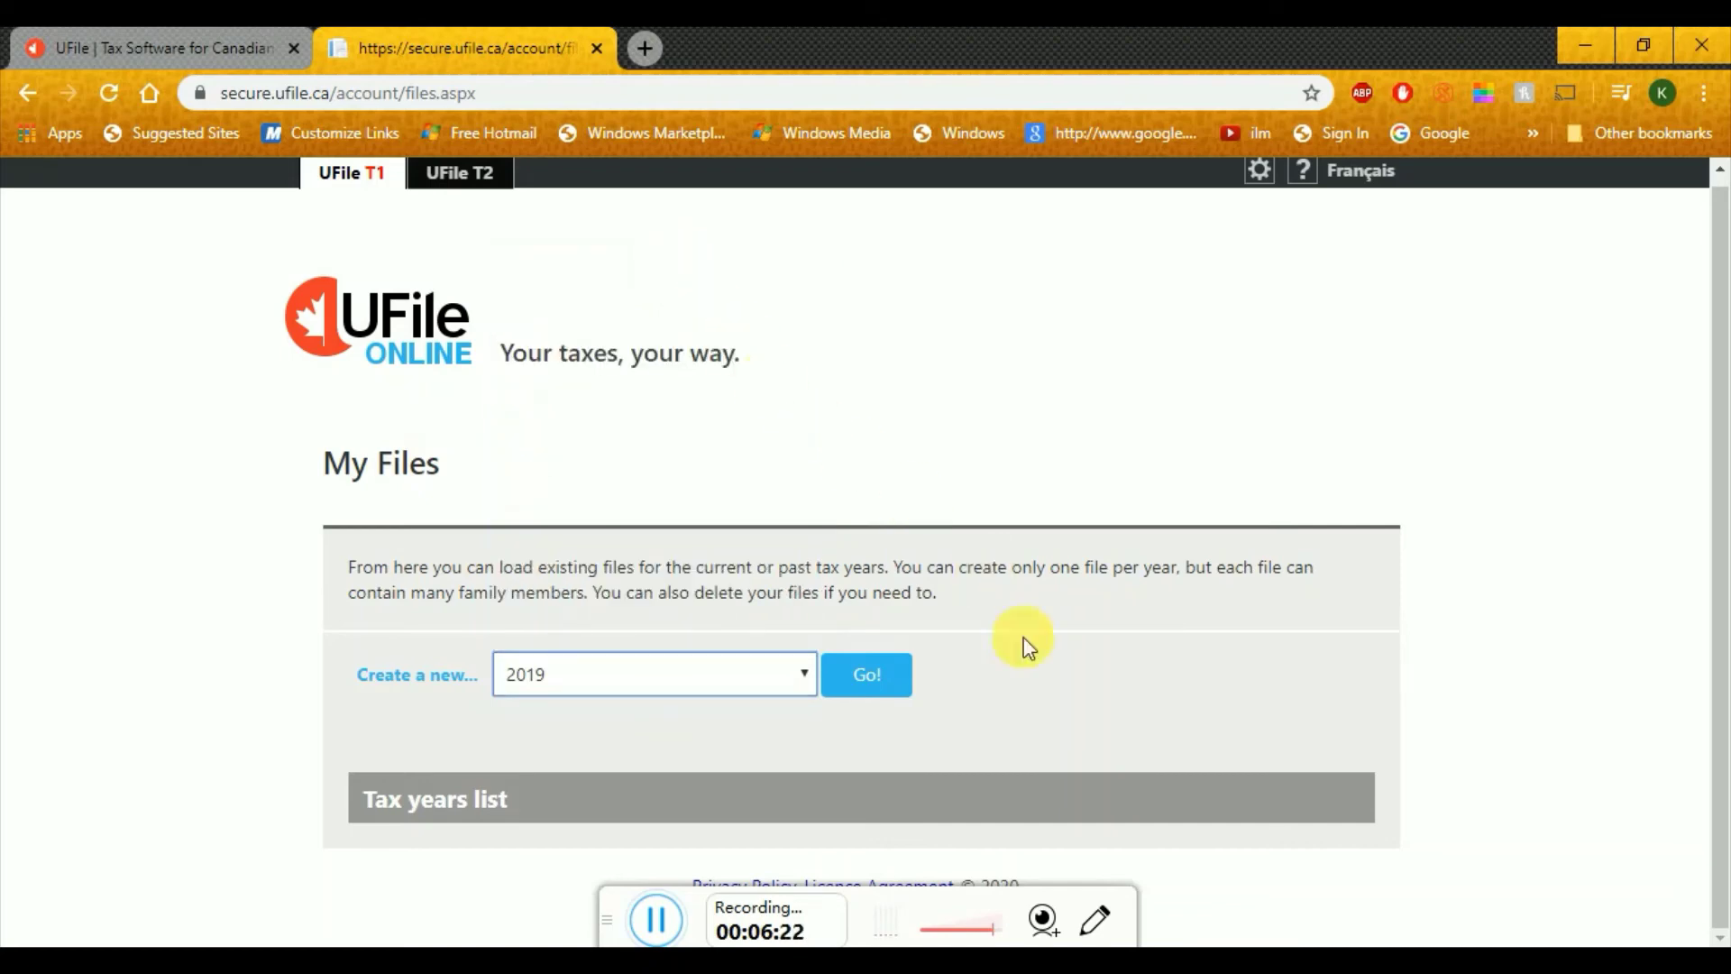
click(889, 696)
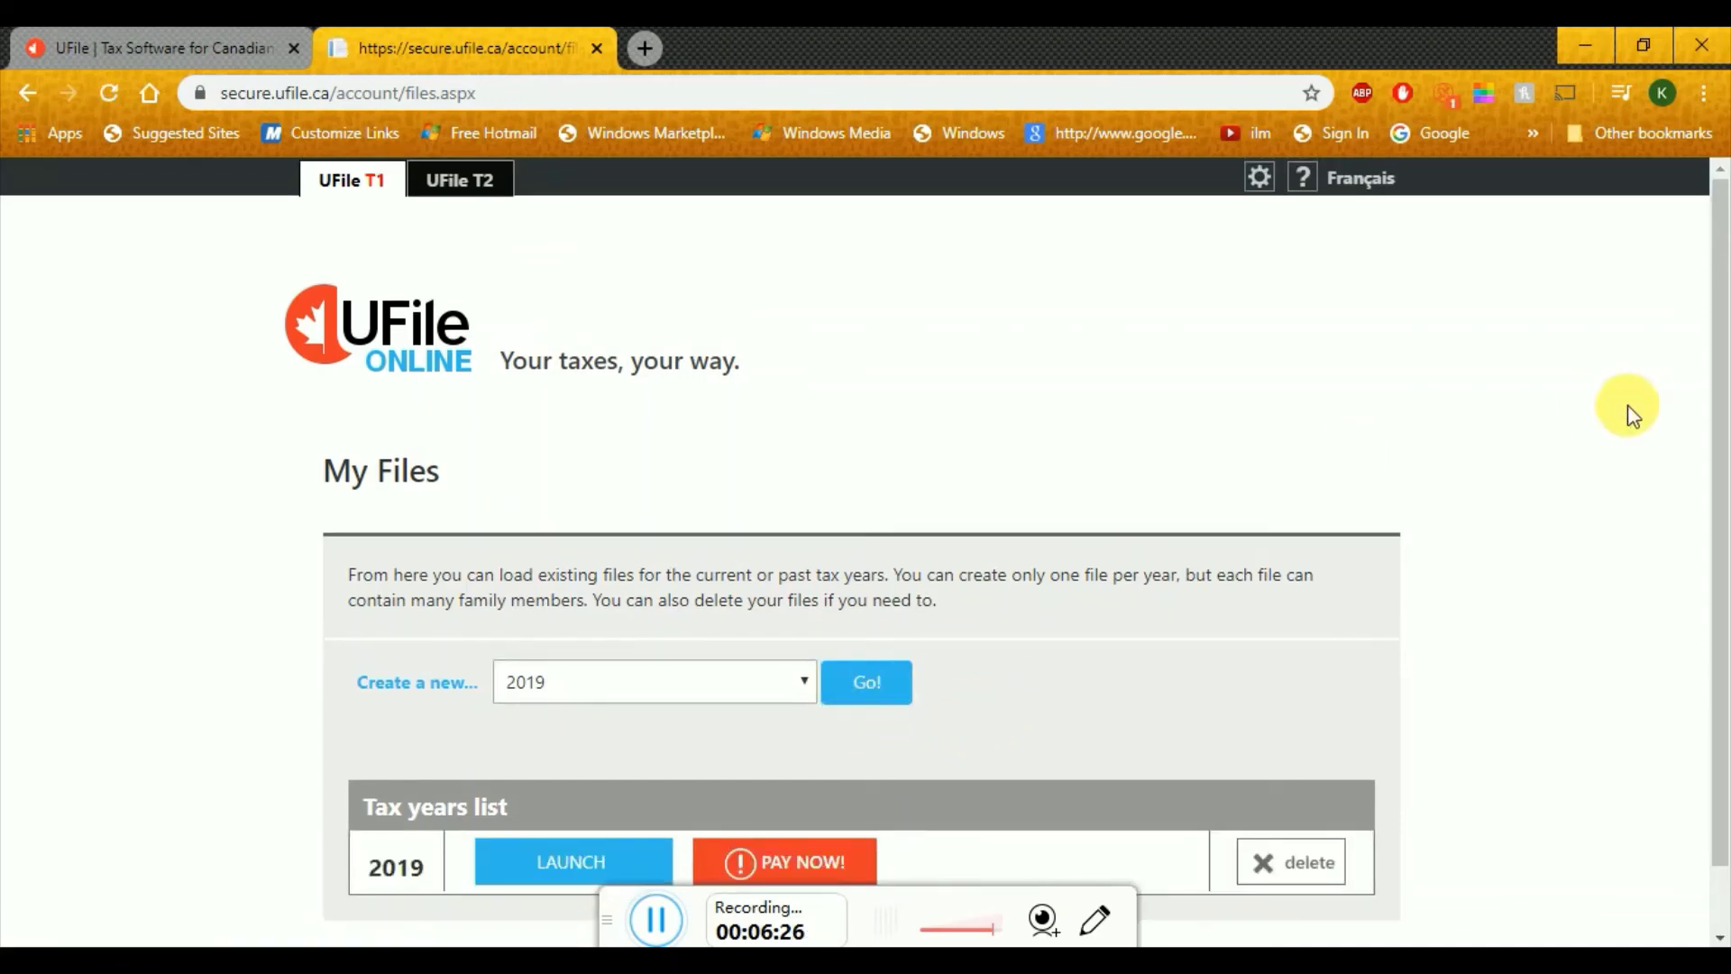
drag(1720, 352, 1727, 465)
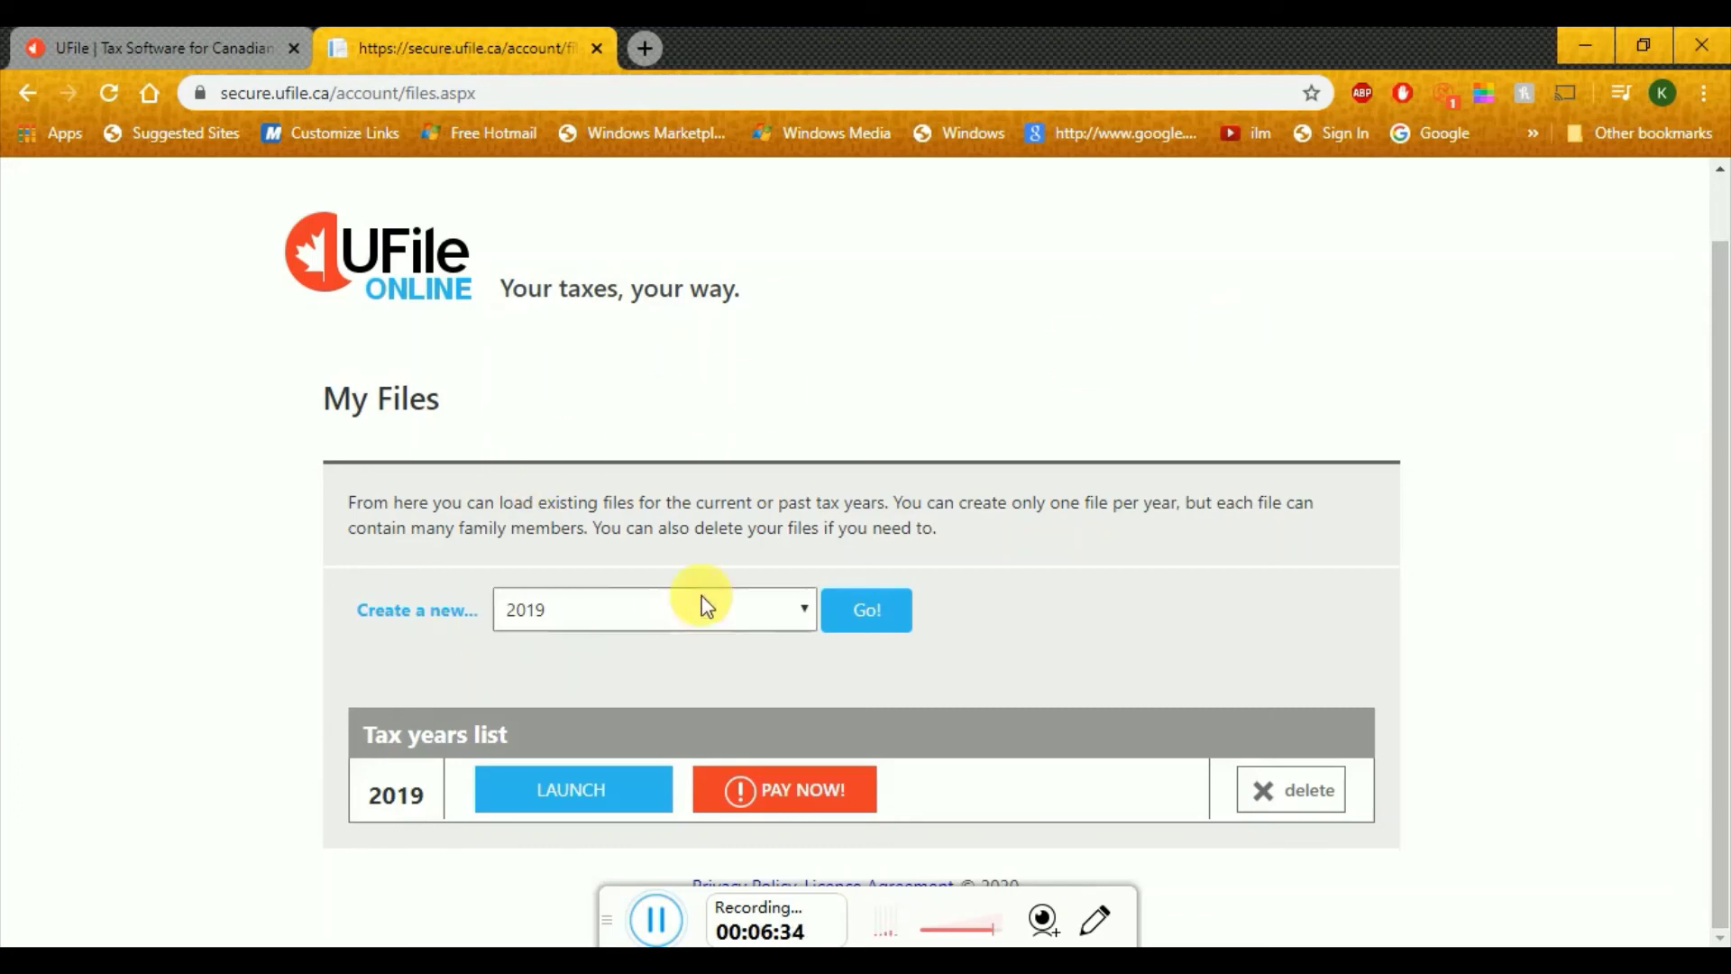
click(617, 801)
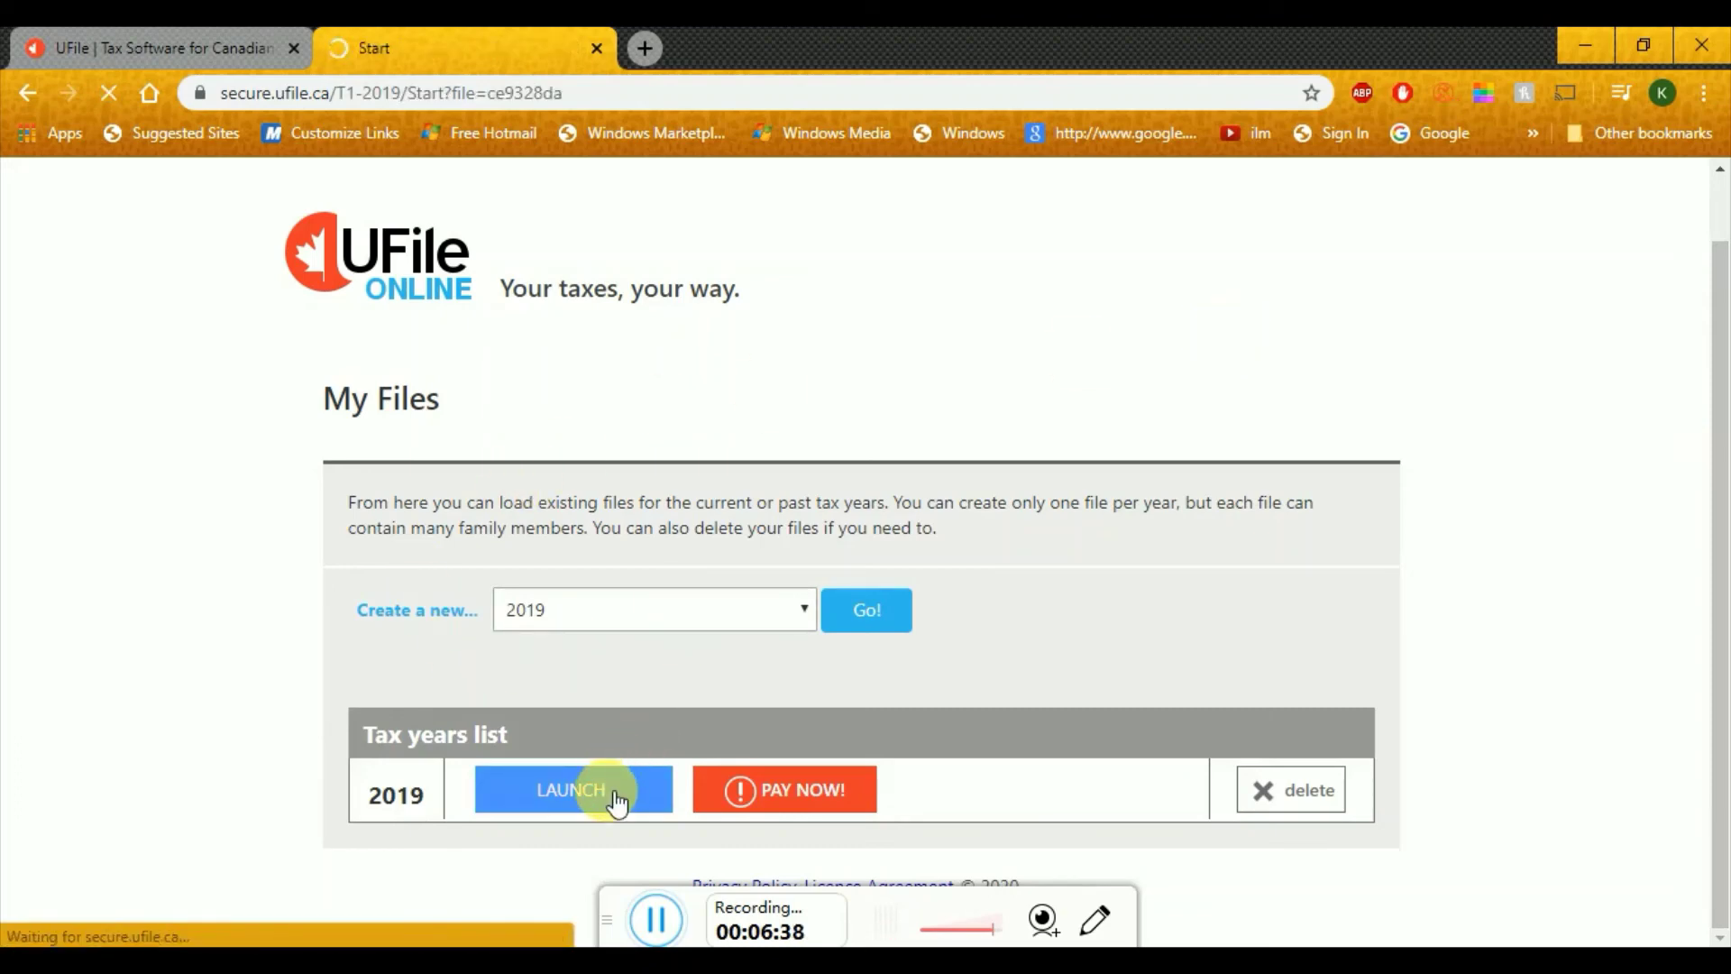